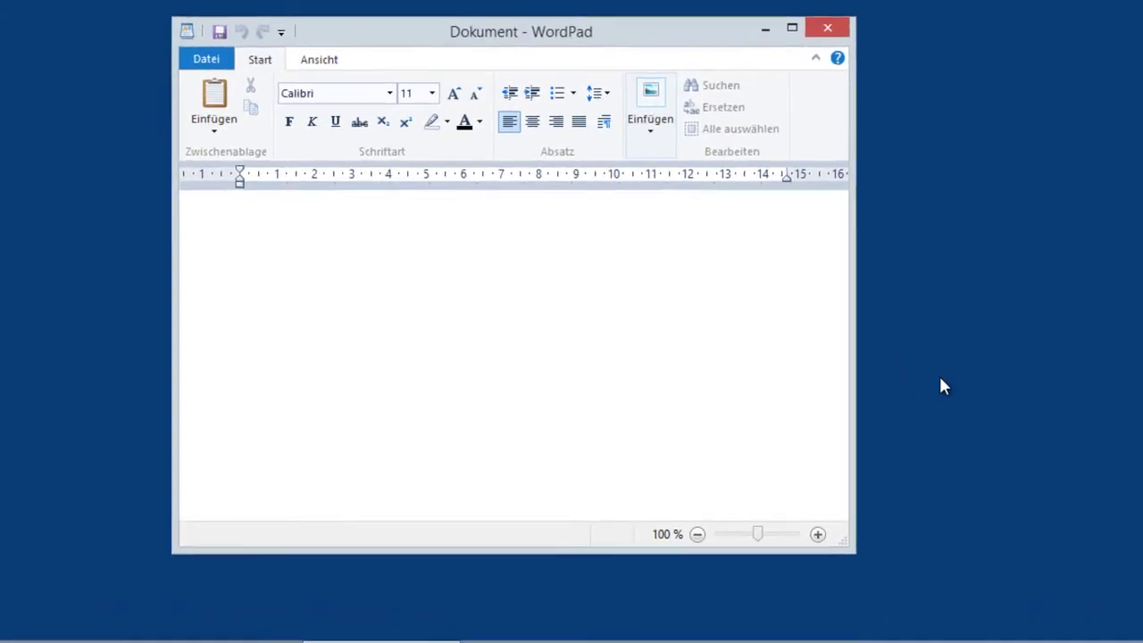
Write several WordPad lines reading "Thanks for your consideration." and "Thanks for your feedback.", accepting the suggested sentence endings
type("Thanks for")
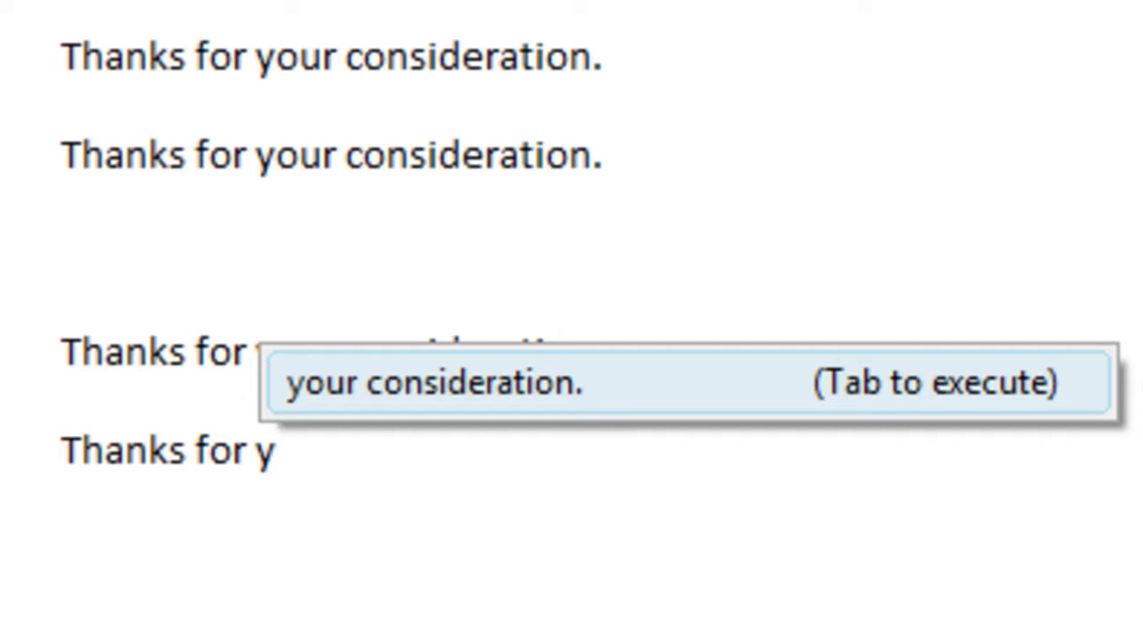
type("r")
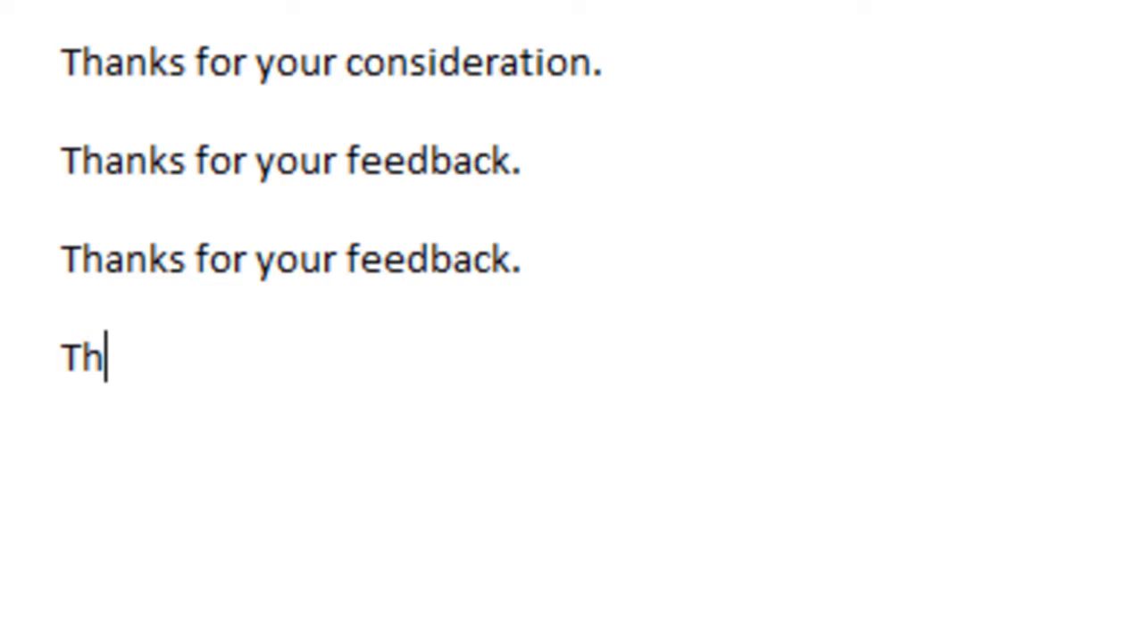
type("anks")
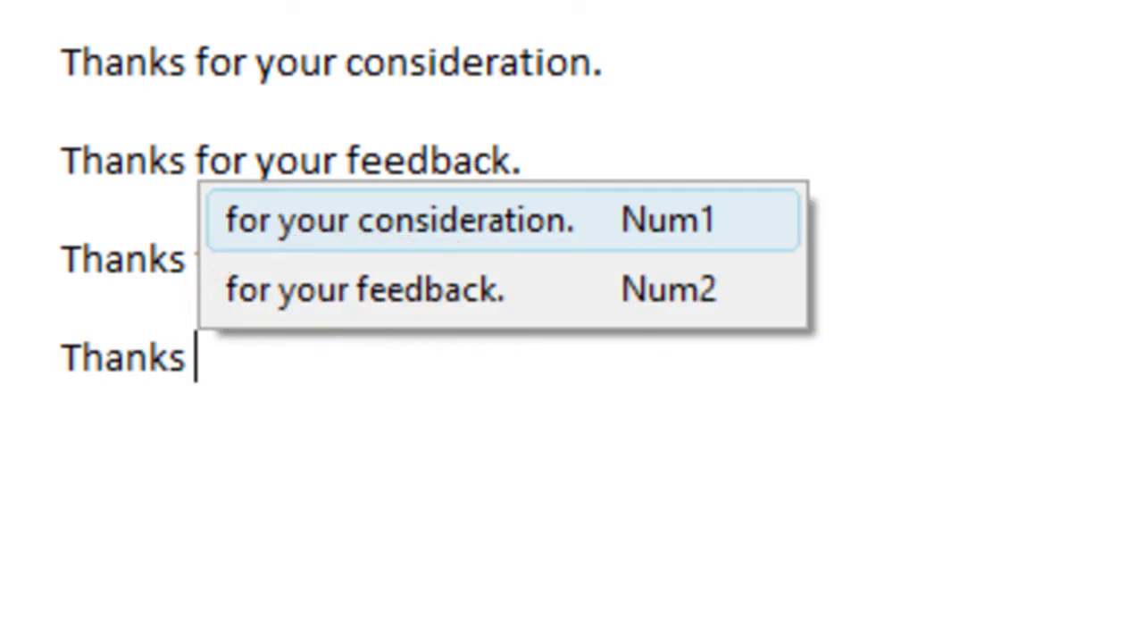
key("Down")
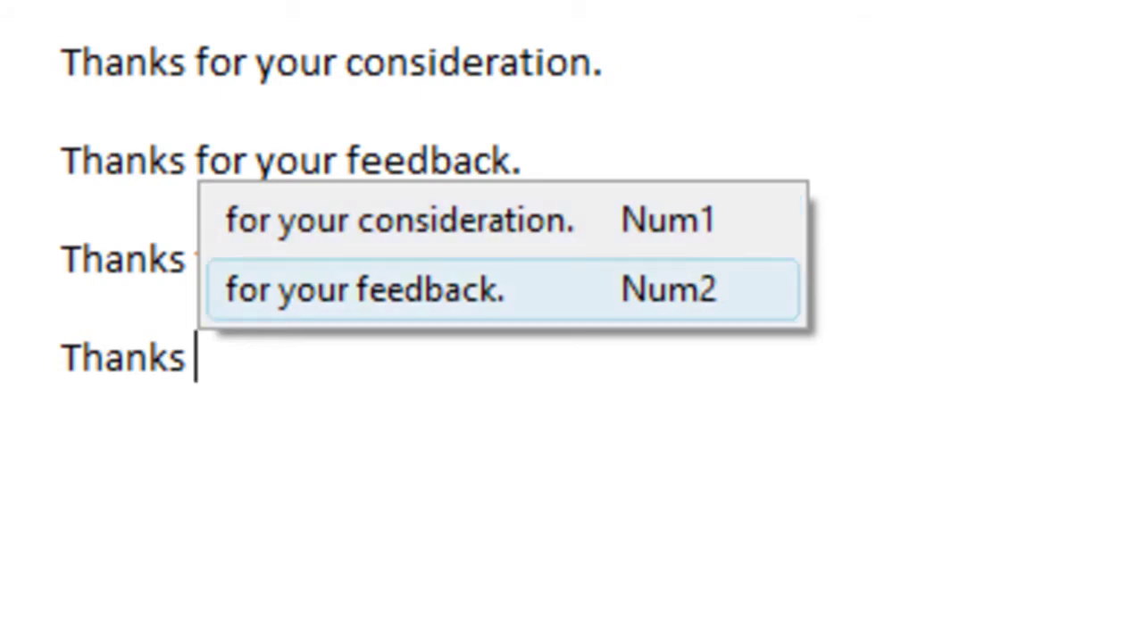
key("Up")
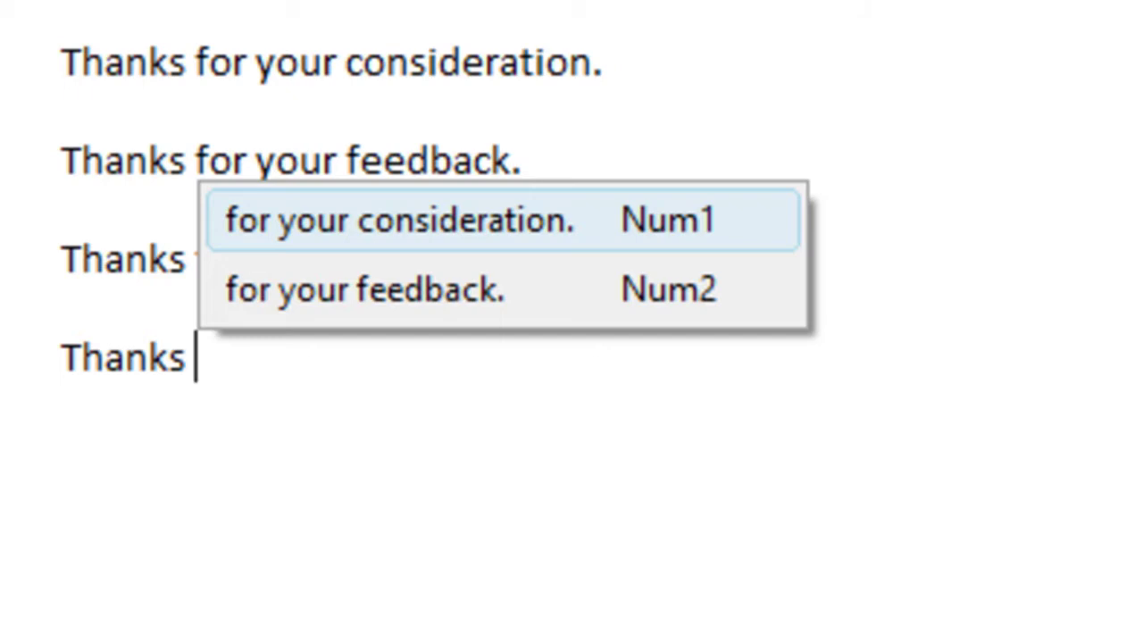
key("Down")
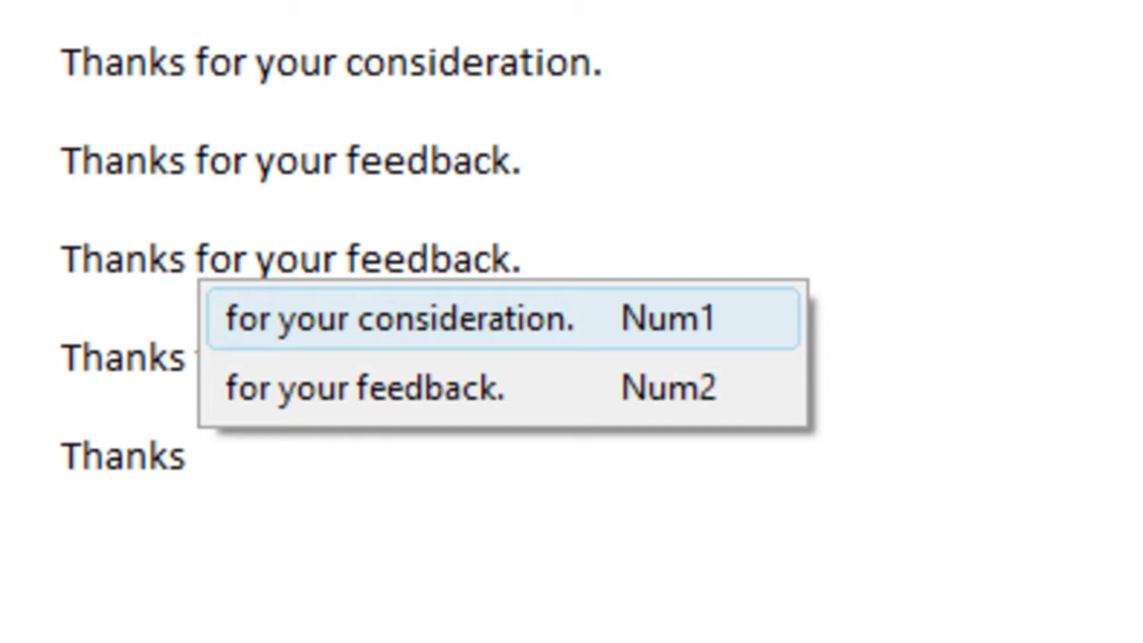
key("Down")
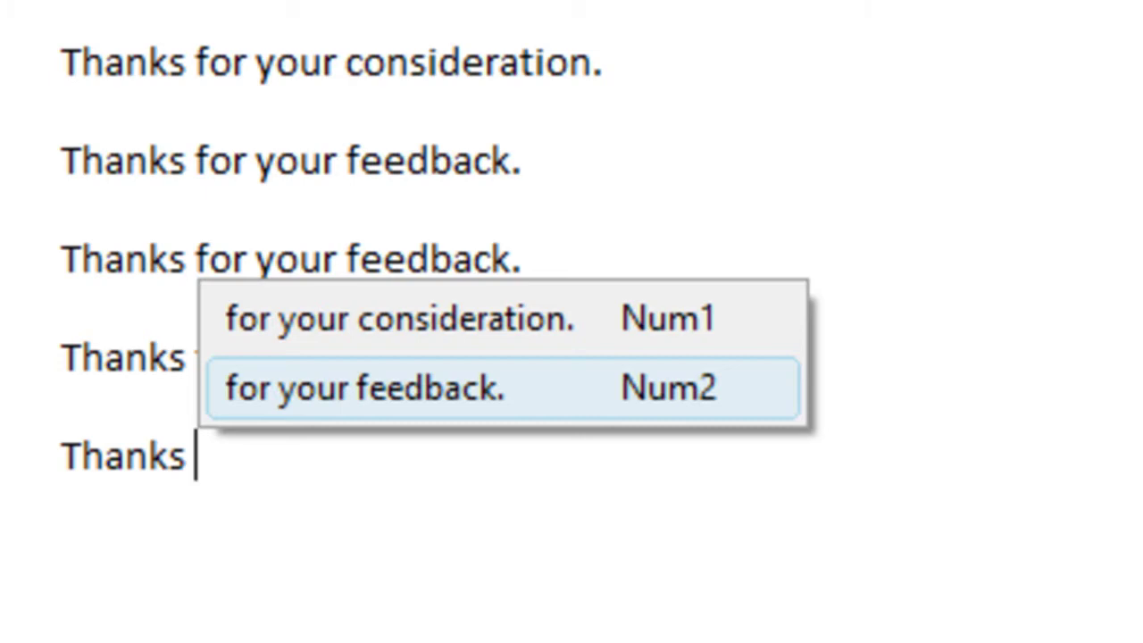
key("Up")
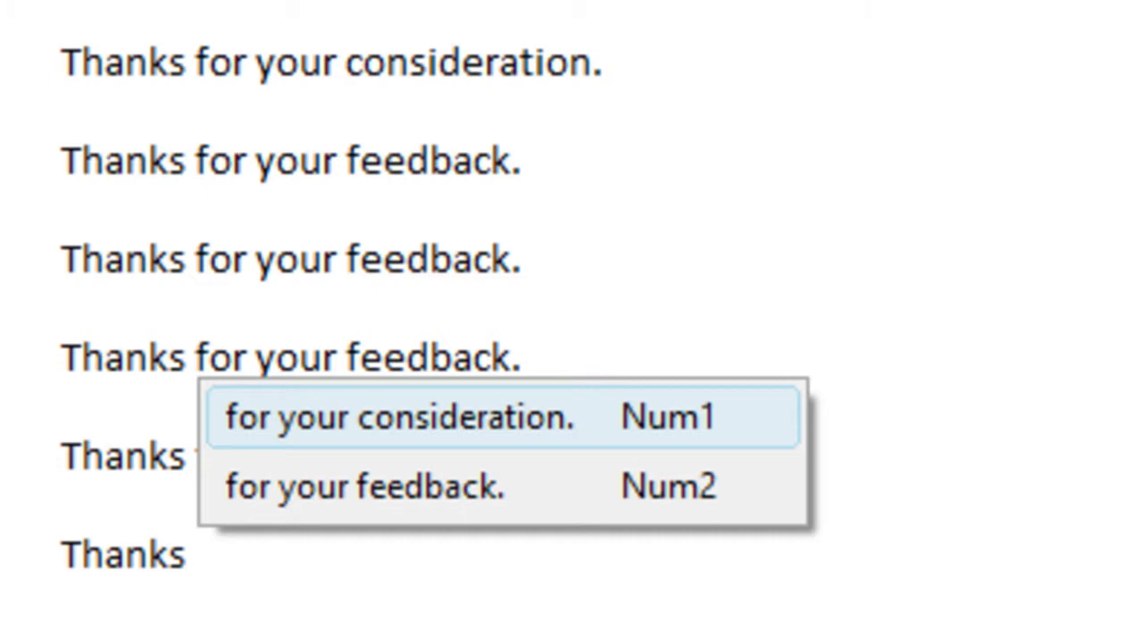
Exclude WordPad from text suggestions through the "for your consideration." suggestion's own options
right_click(418, 419)
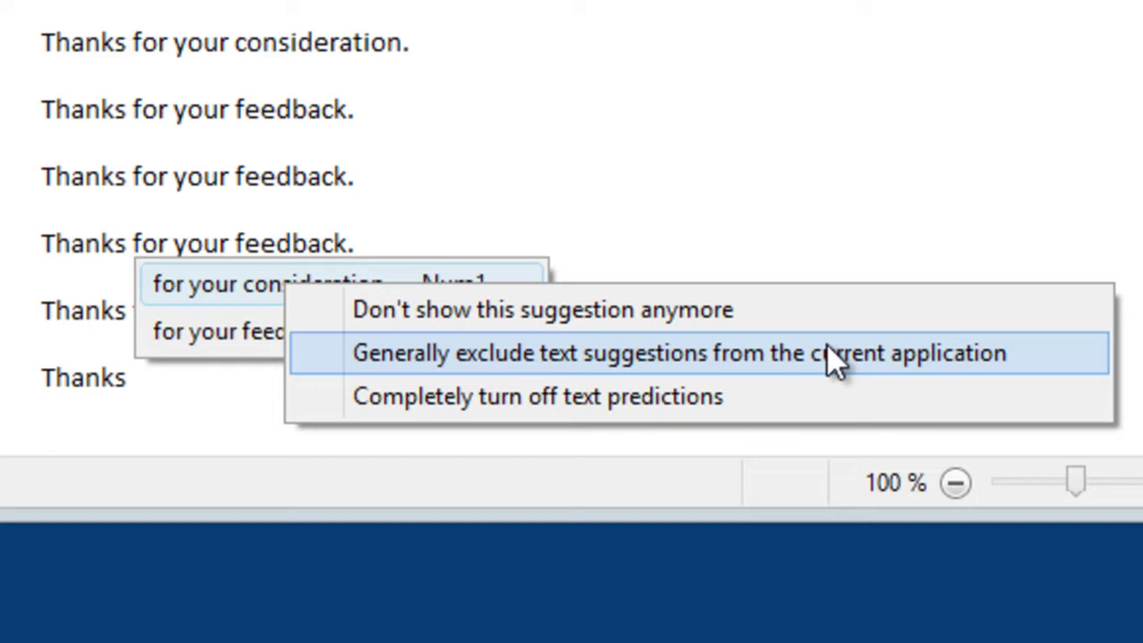
left_click(826, 350)
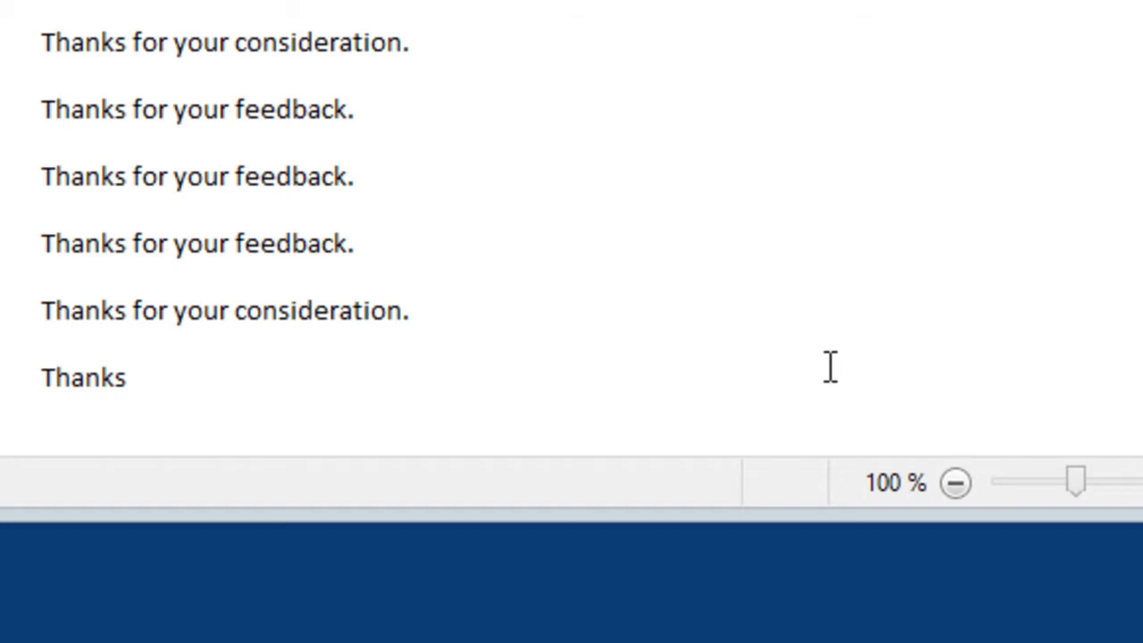
Test the exclusion by writing "Thanks for your" on a new WordPad line and "Thanks" in a new Notepad document
key("Return")
type("Thanks for y")
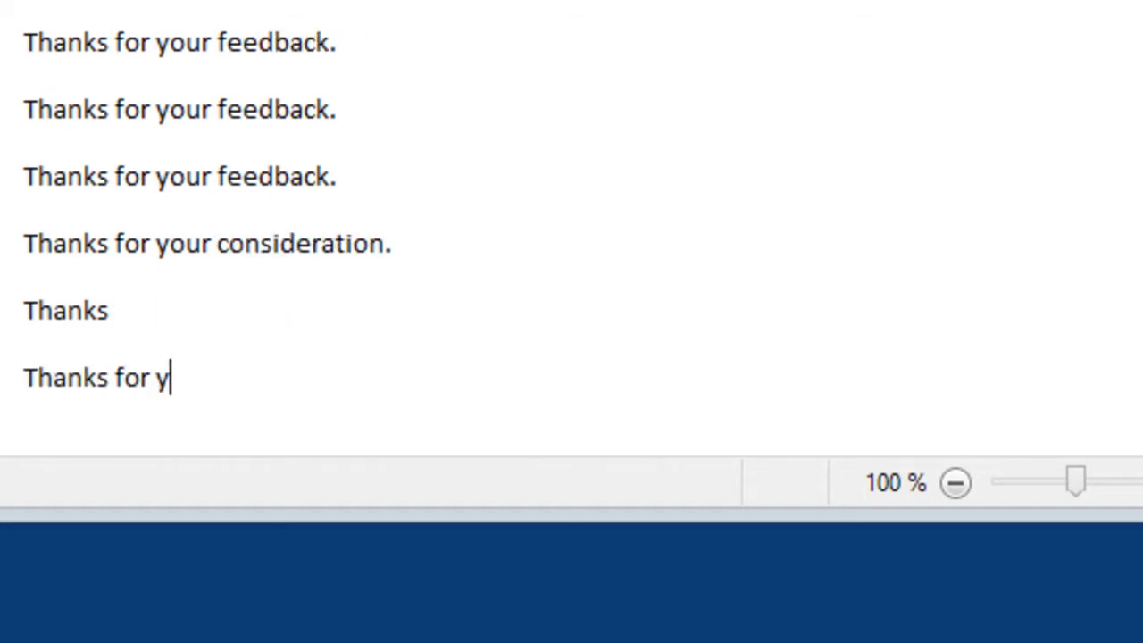
type("our")
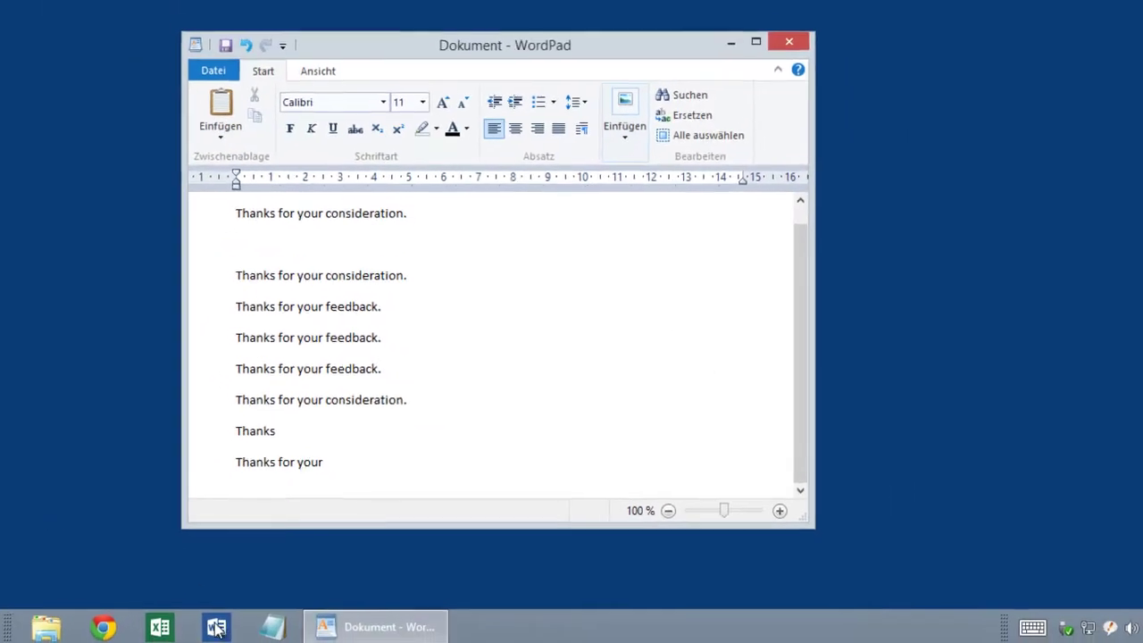
left_click(272, 626)
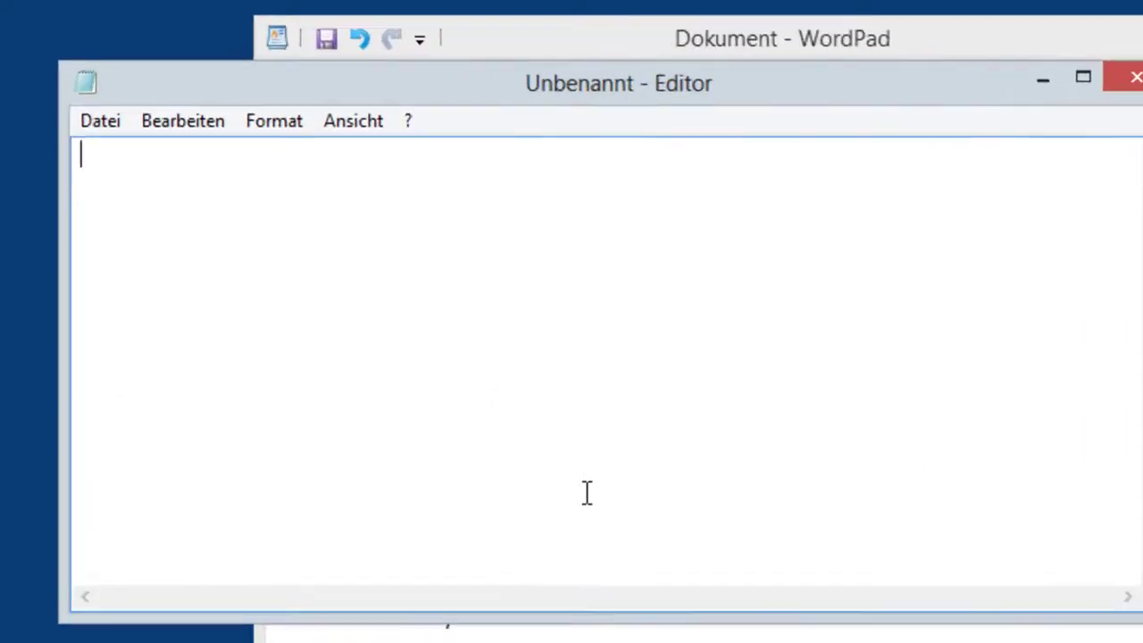
type("Thanks")
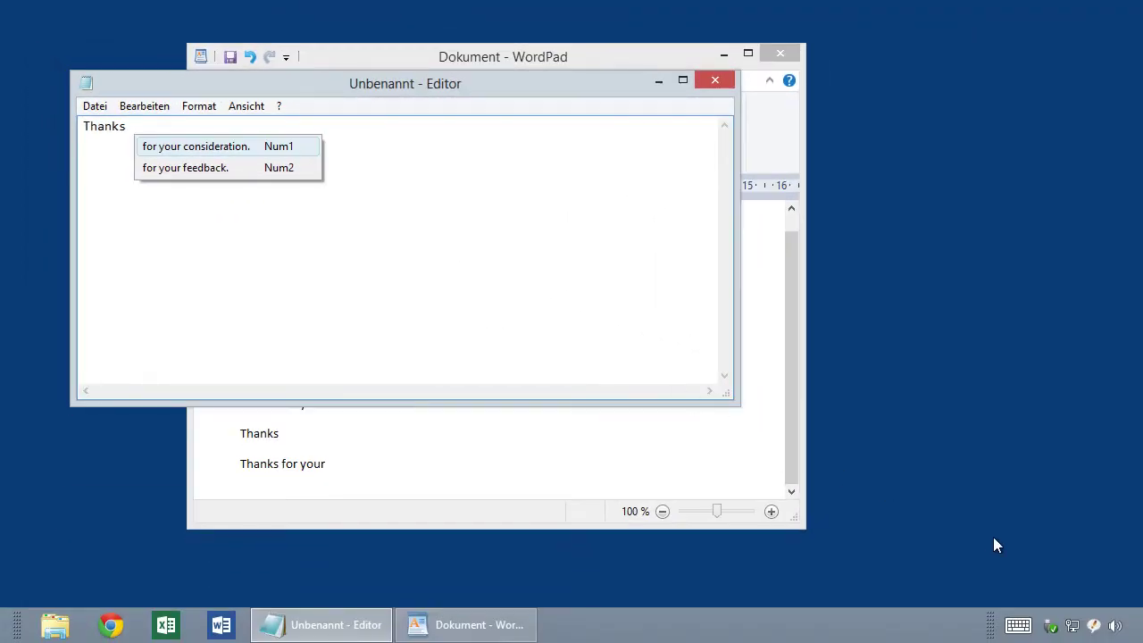
Open the Text Prediction settings of PhraseExpress and turn off suggesting single words according to context only
right_click(1093, 625)
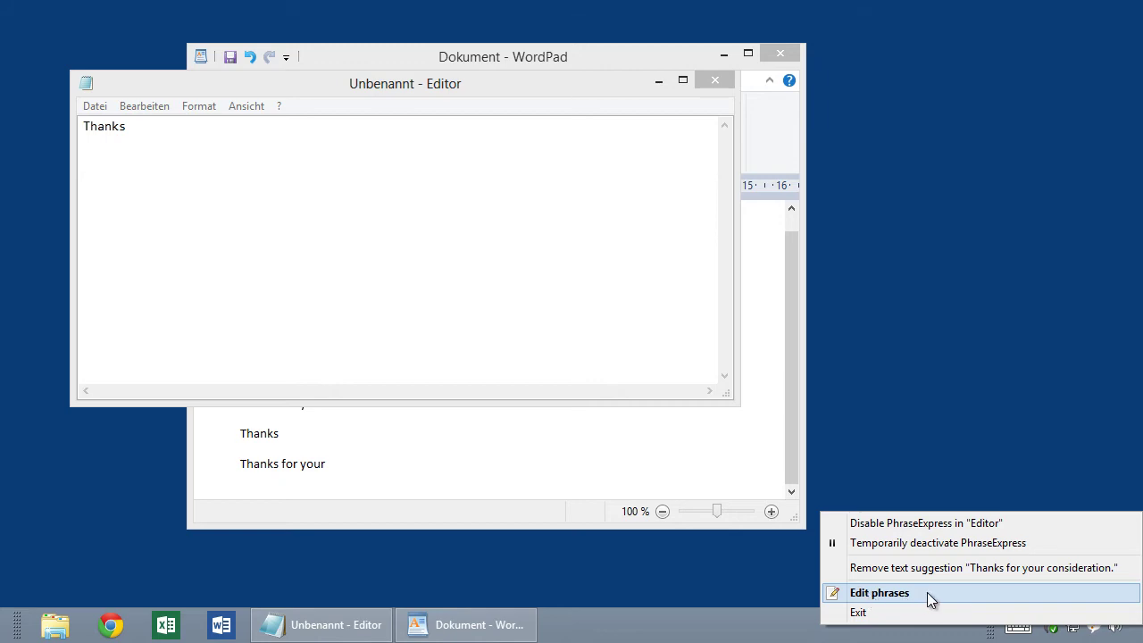
left_click(871, 595)
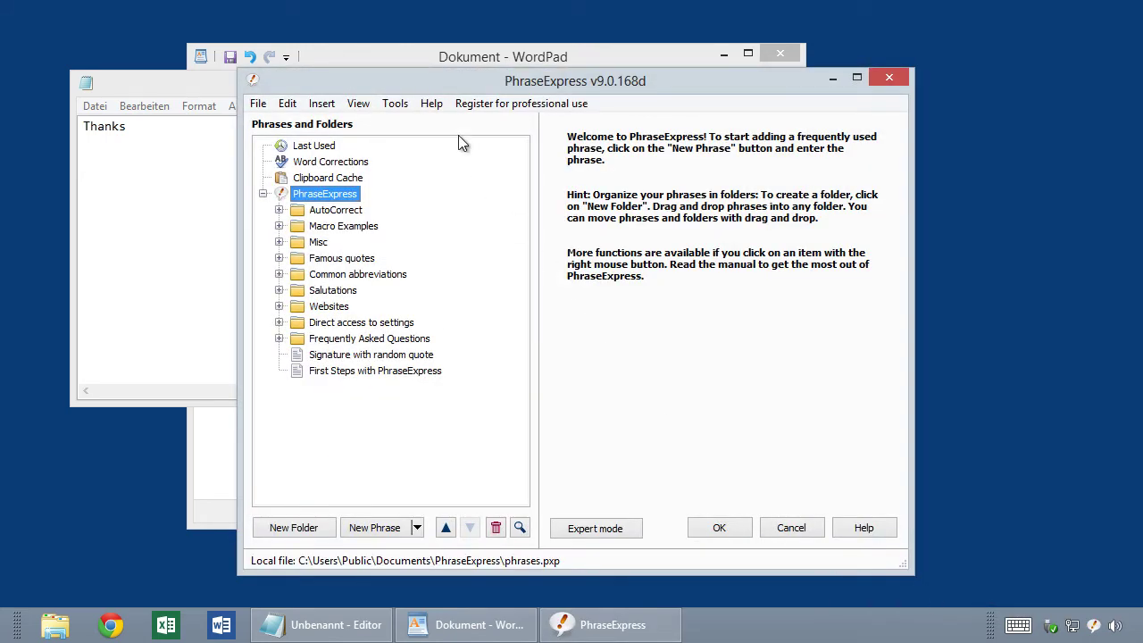
left_click(408, 104)
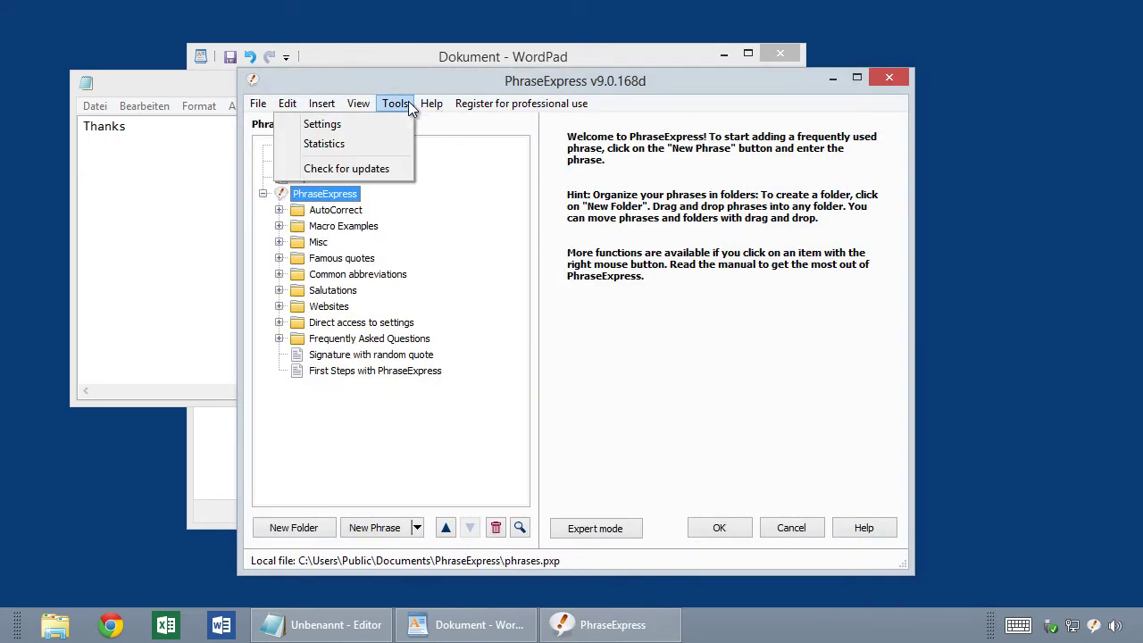
left_click(373, 125)
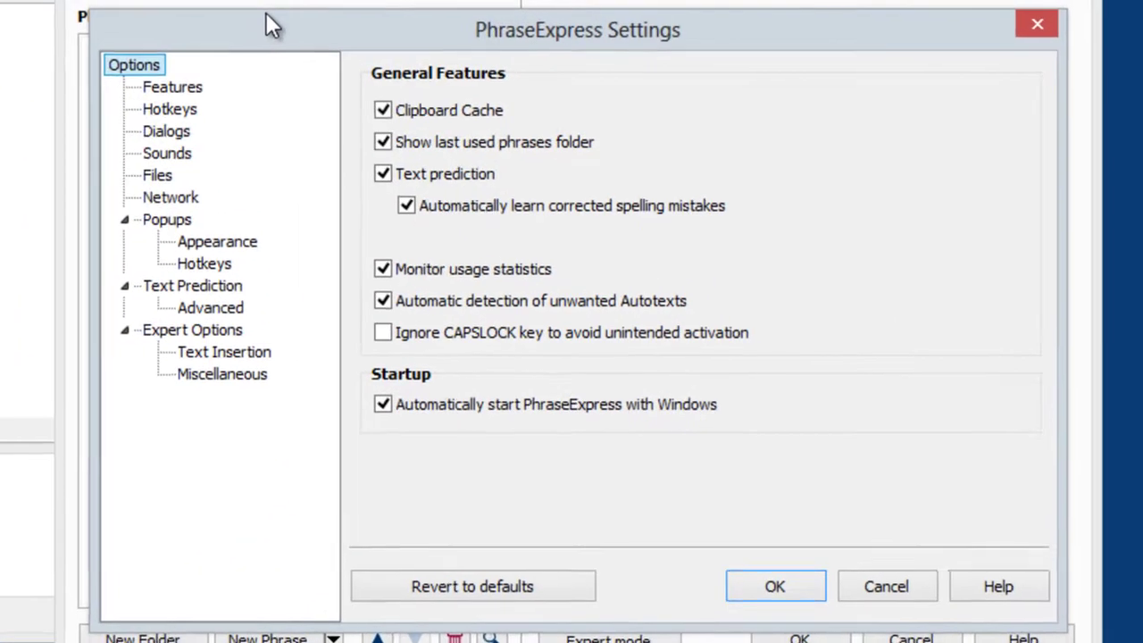
left_click(203, 286)
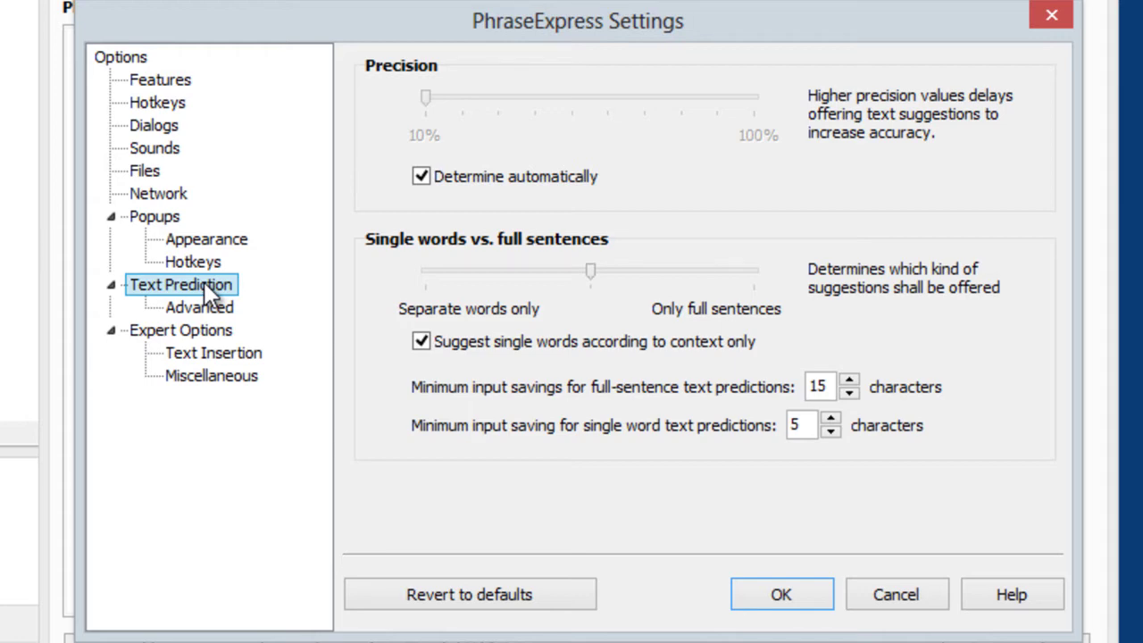
left_click(503, 343)
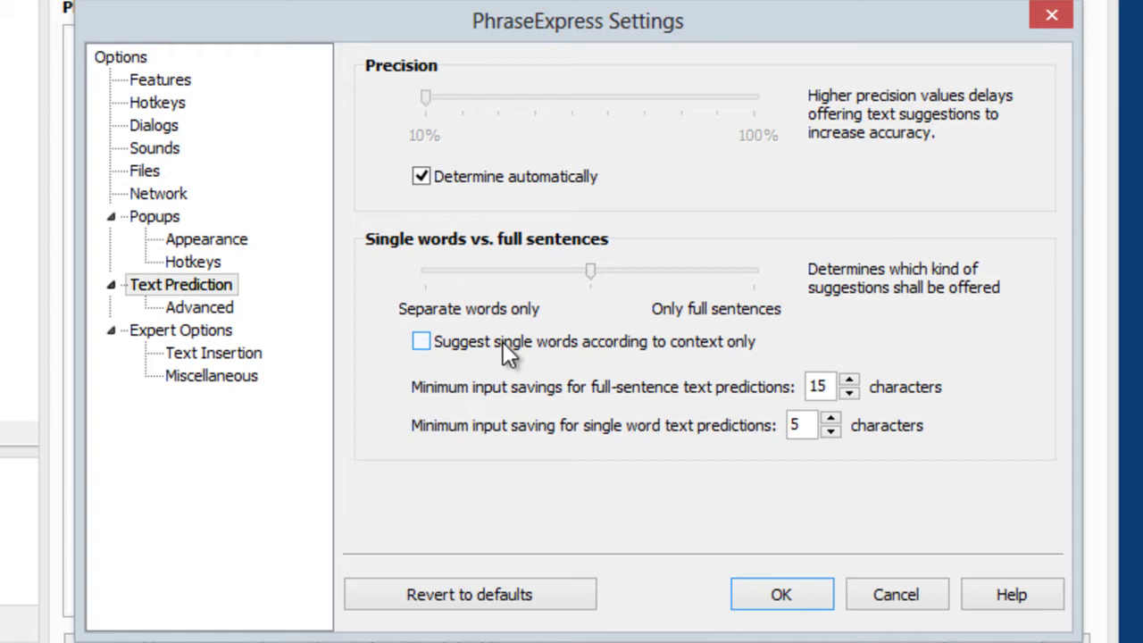
left_click_drag(597, 267, 558, 283)
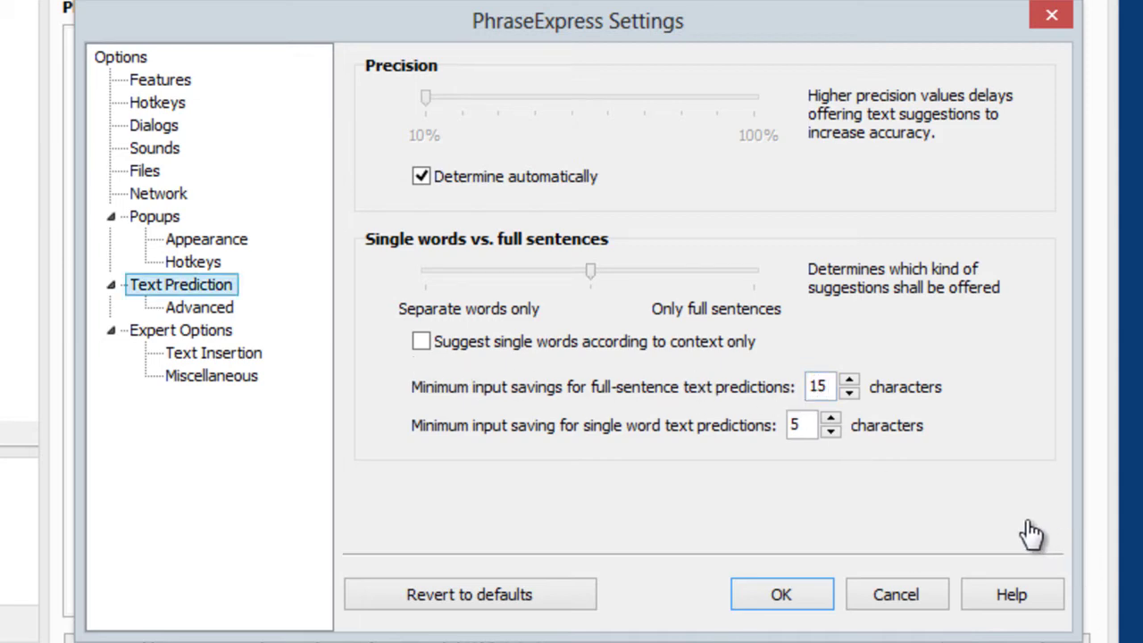
Open the program restrictions in the expert options, try the Wordpad rule as "Restrict to" and return it to "Exclude from"
left_click(191, 332)
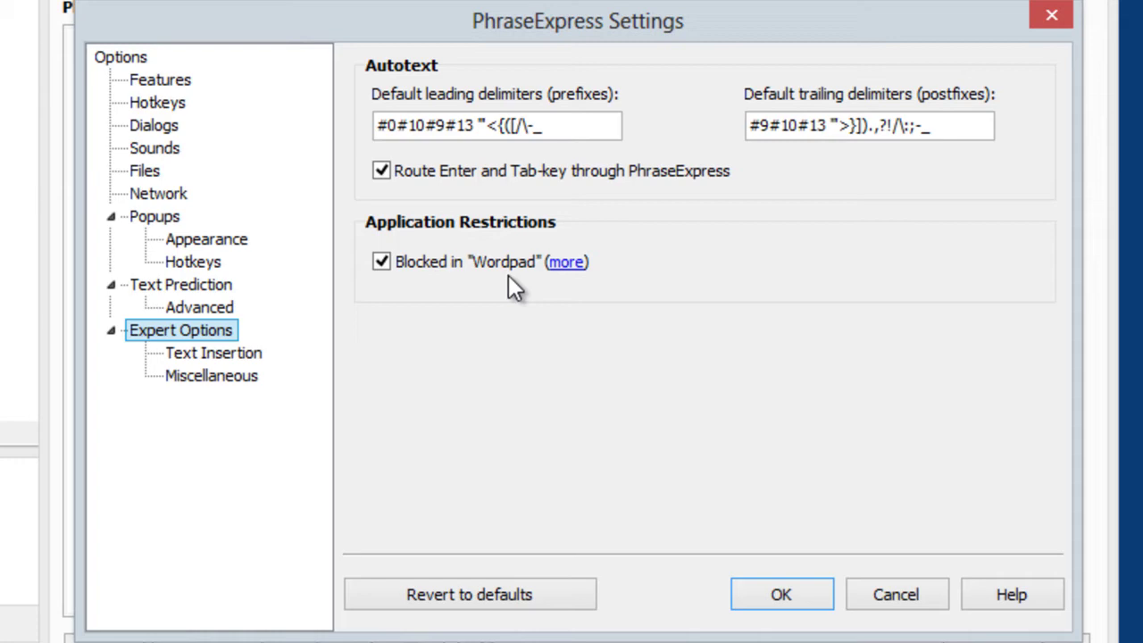
left_click(557, 263)
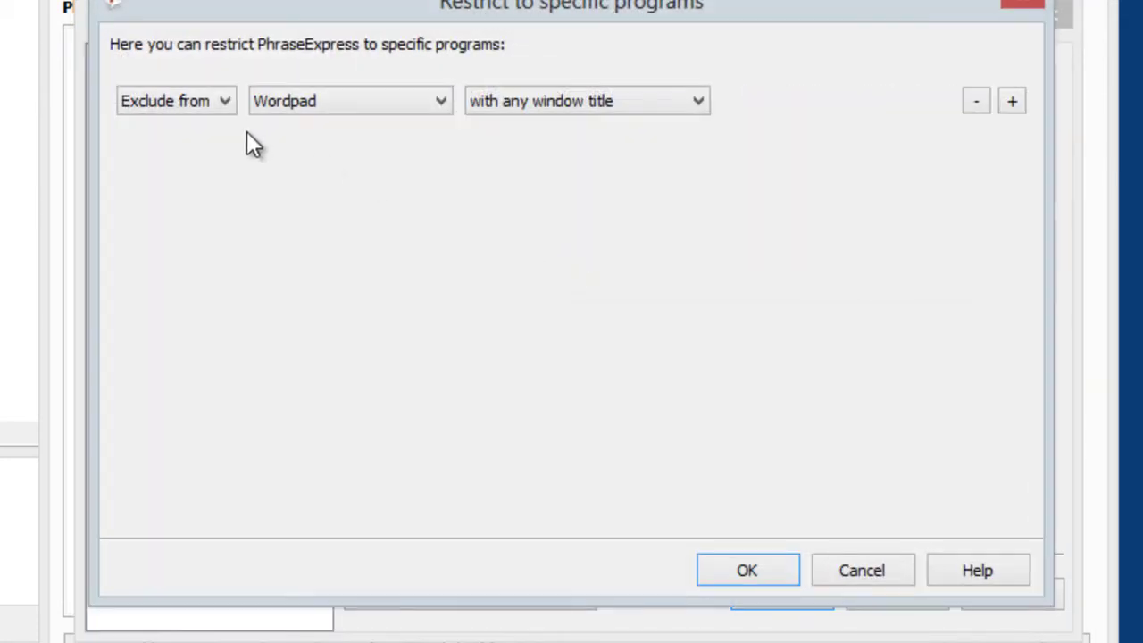
left_click(162, 102)
left_click(164, 117)
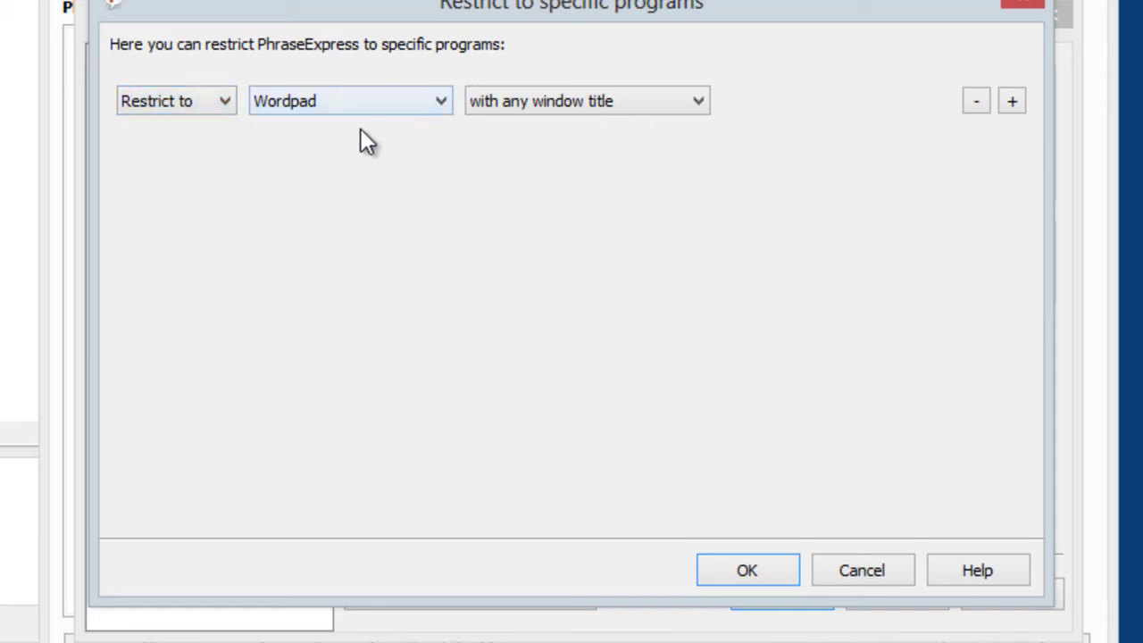
left_click(201, 101)
left_click(197, 137)
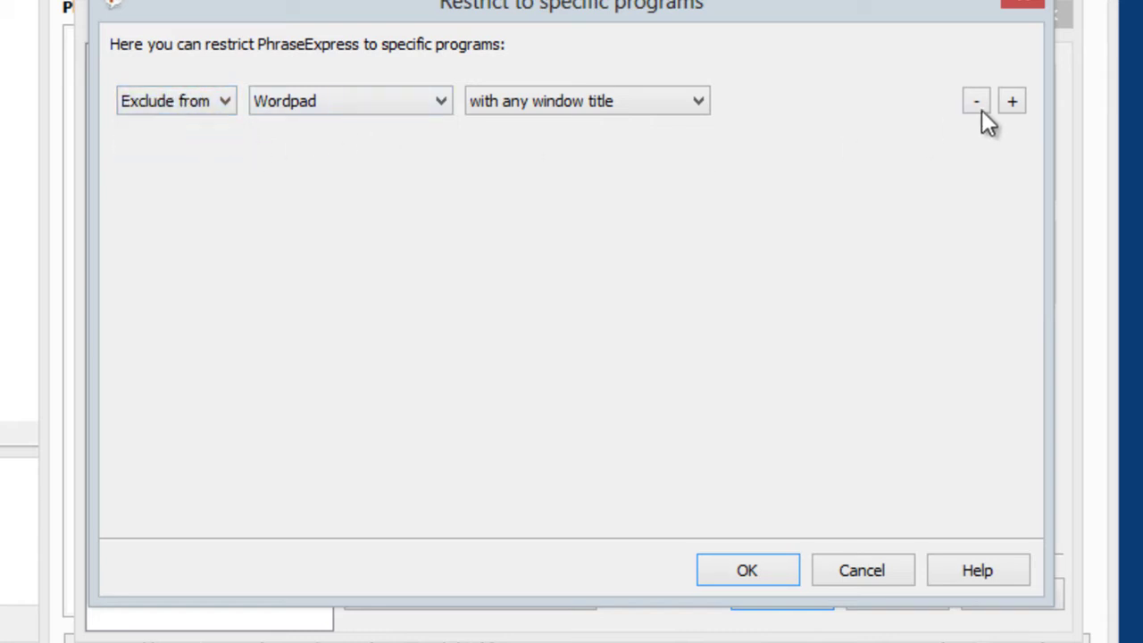
Add a second restriction rule that excludes PhraseExpress from Google Chrome with any window title
left_click(1007, 105)
left_click(349, 159)
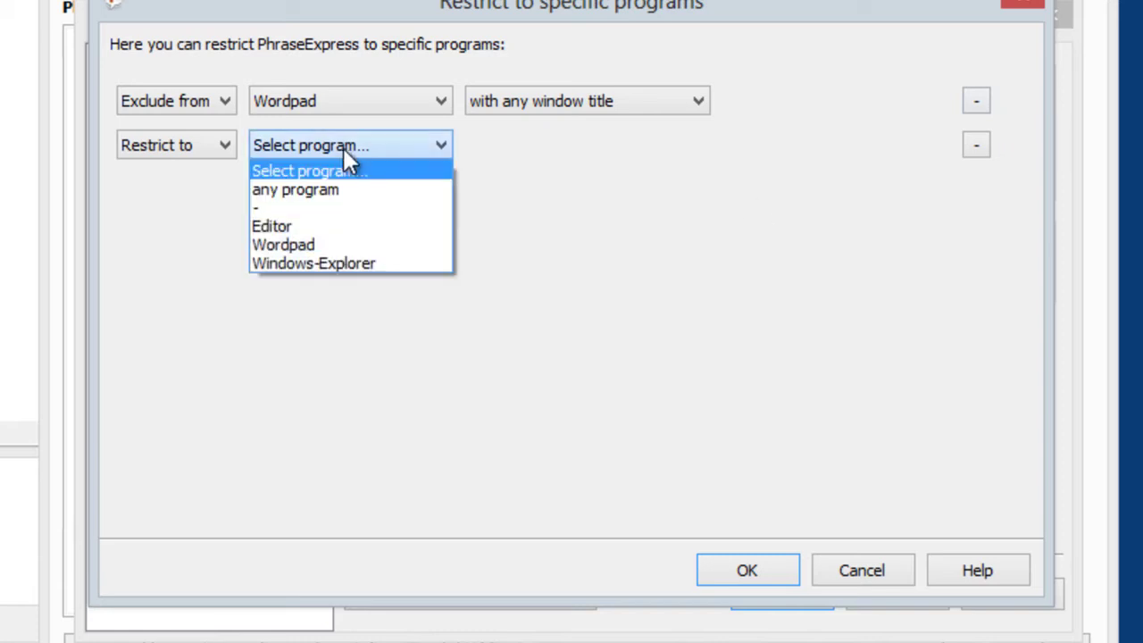
left_click(536, 212)
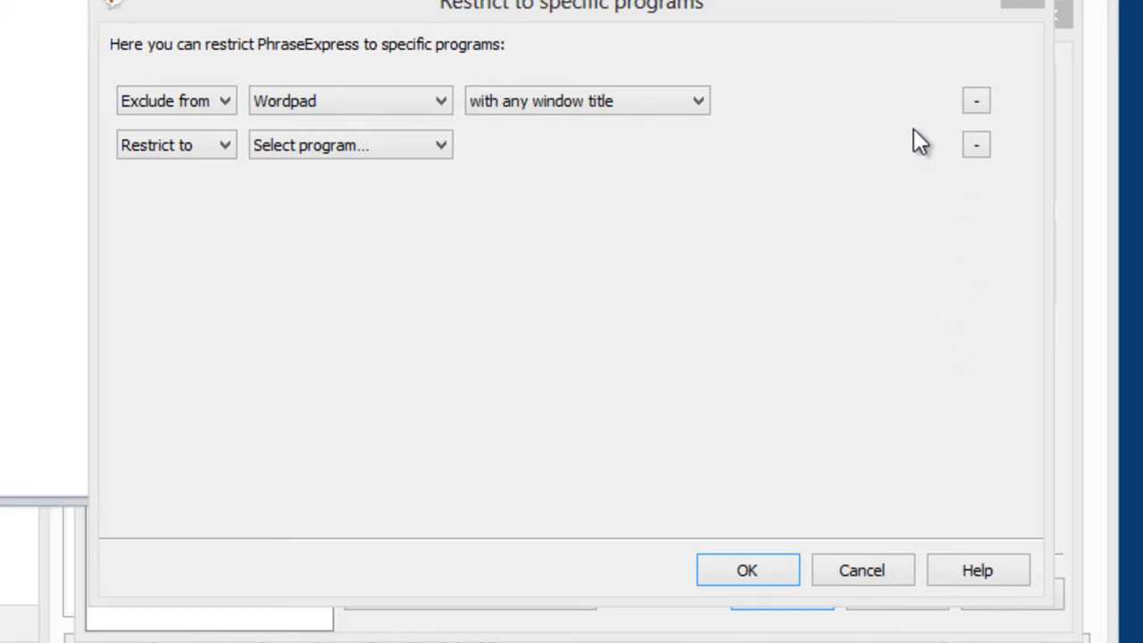
left_click(340, 148)
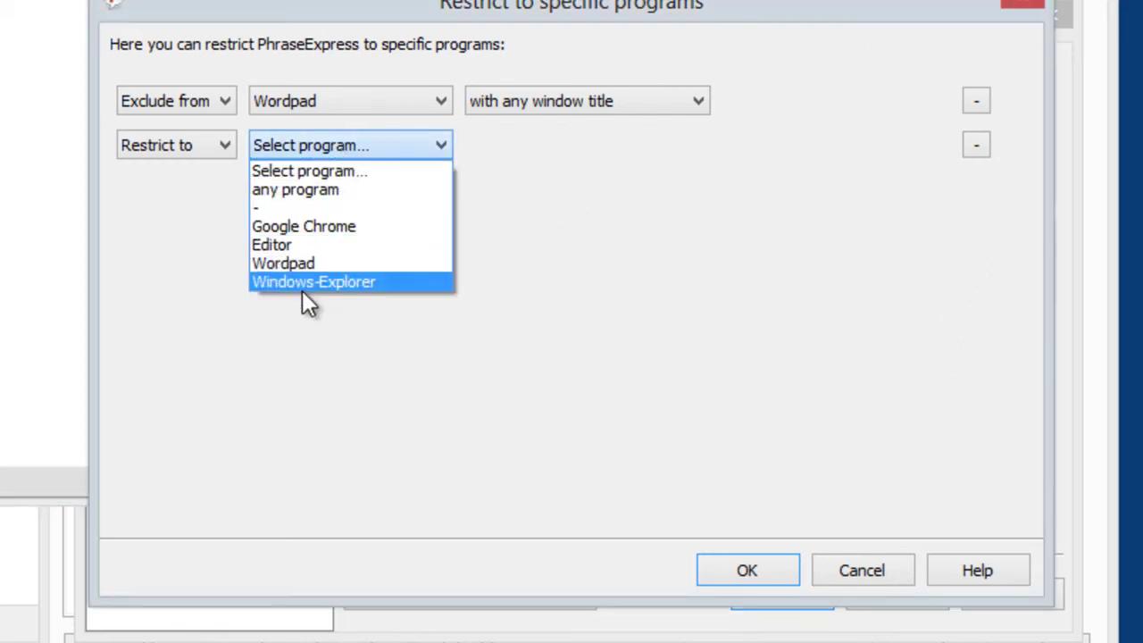
left_click(315, 223)
left_click(207, 147)
left_click(183, 188)
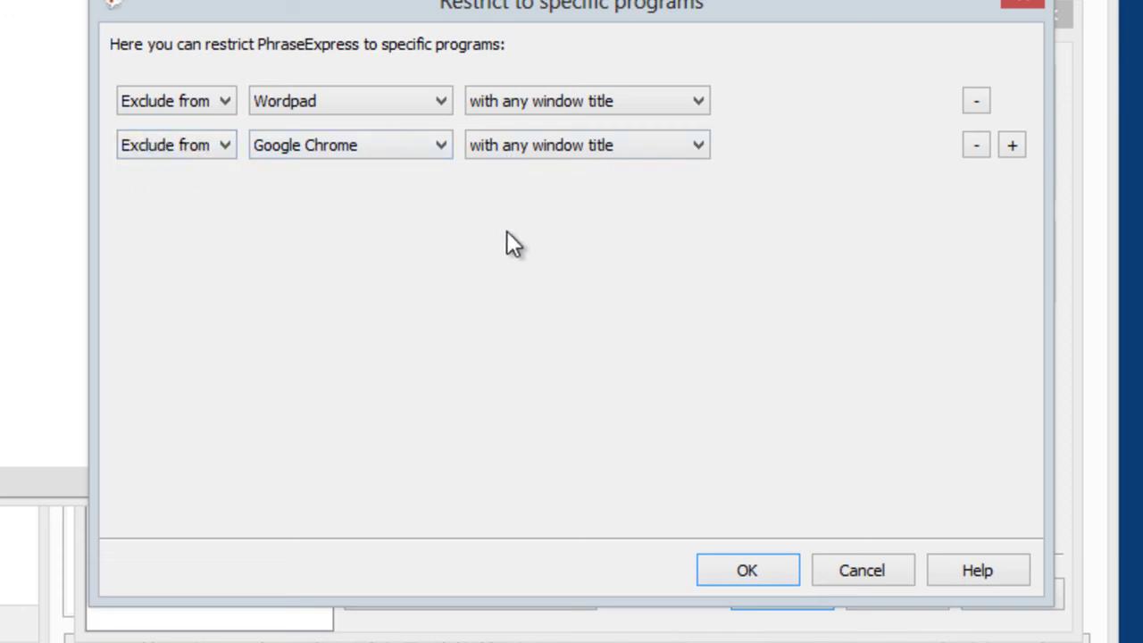
Check the window title conditions offered for the Google Chrome rule and remove that rule
left_click(630, 153)
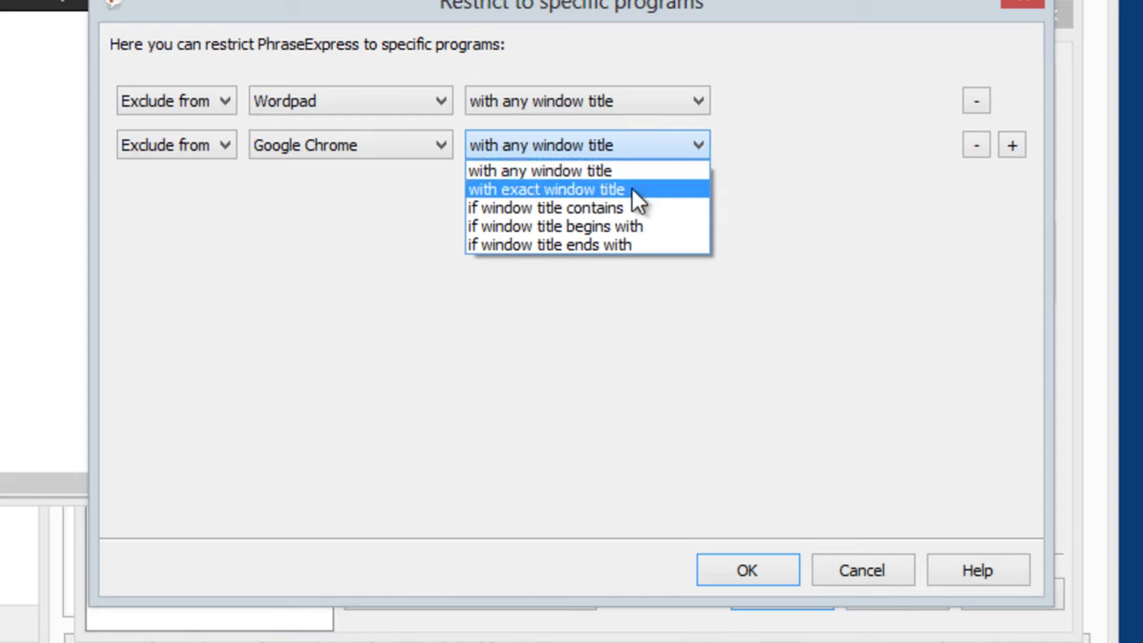
left_click(971, 178)
left_click(976, 145)
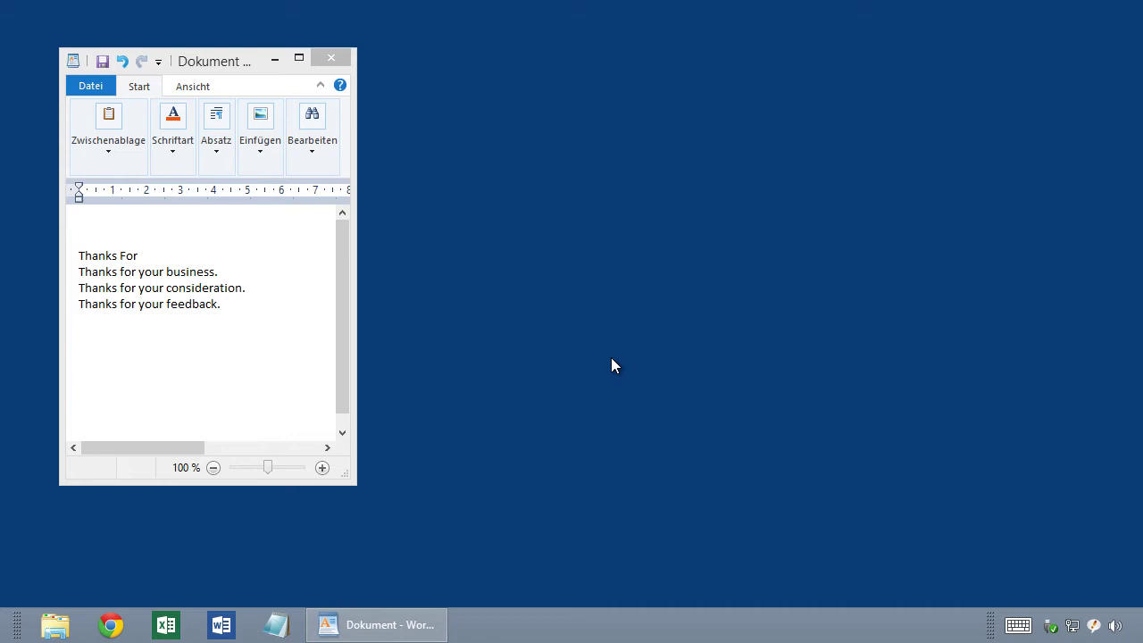
Open the PhraseExpress phrase editor and create a new folder named "Thanks..."
right_click(1094, 625)
left_click(1059, 593)
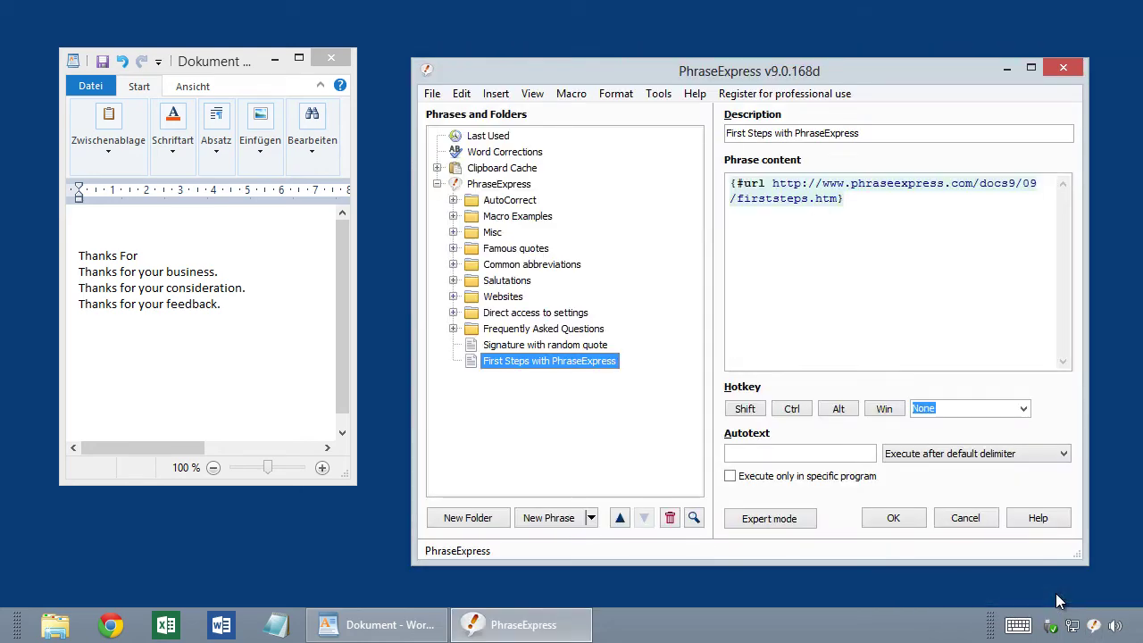
left_click(464, 517)
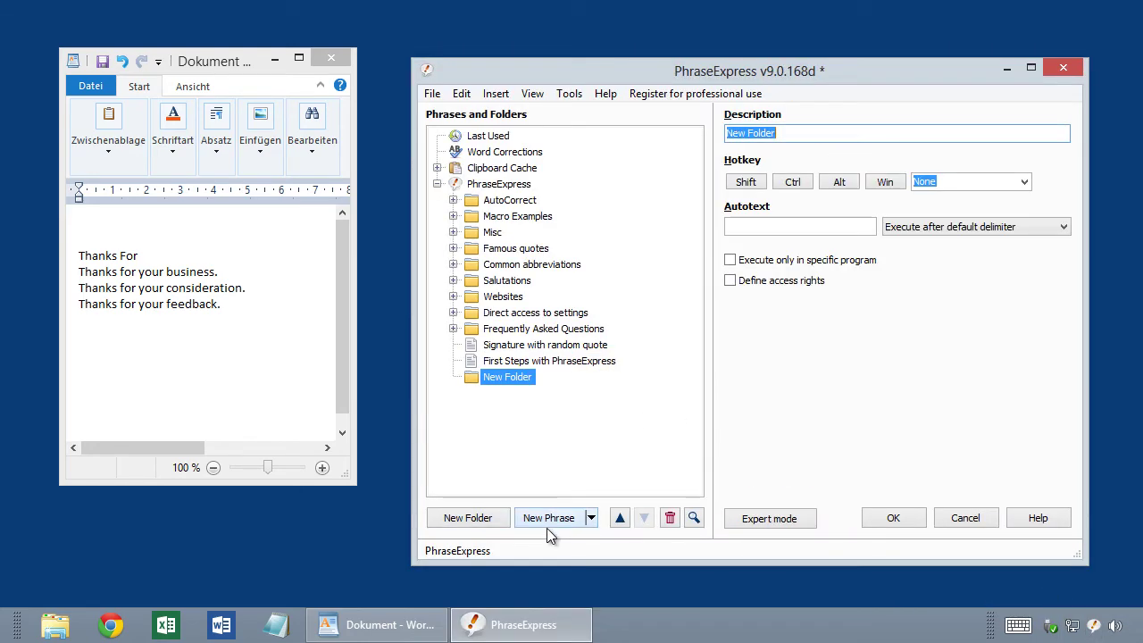
type("Thanks...")
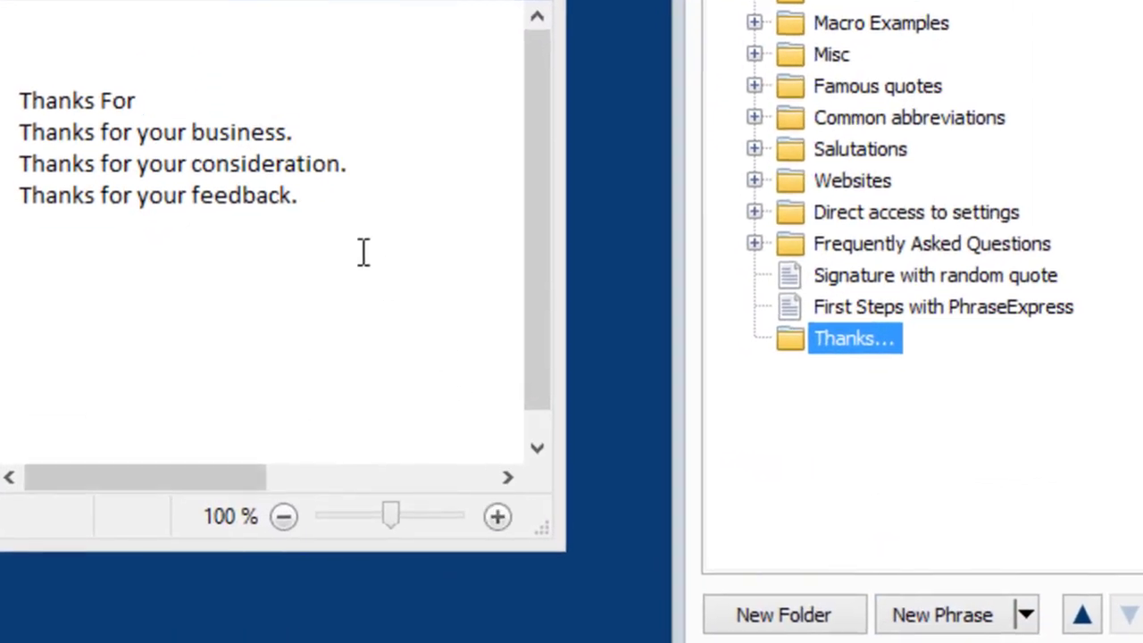
Add the business, consideration and feedback thank-you sentences from the WordPad document as separate phrases in the "Thanks..." folder
left_click(254, 332)
left_click_drag(354, 132, 41, 132)
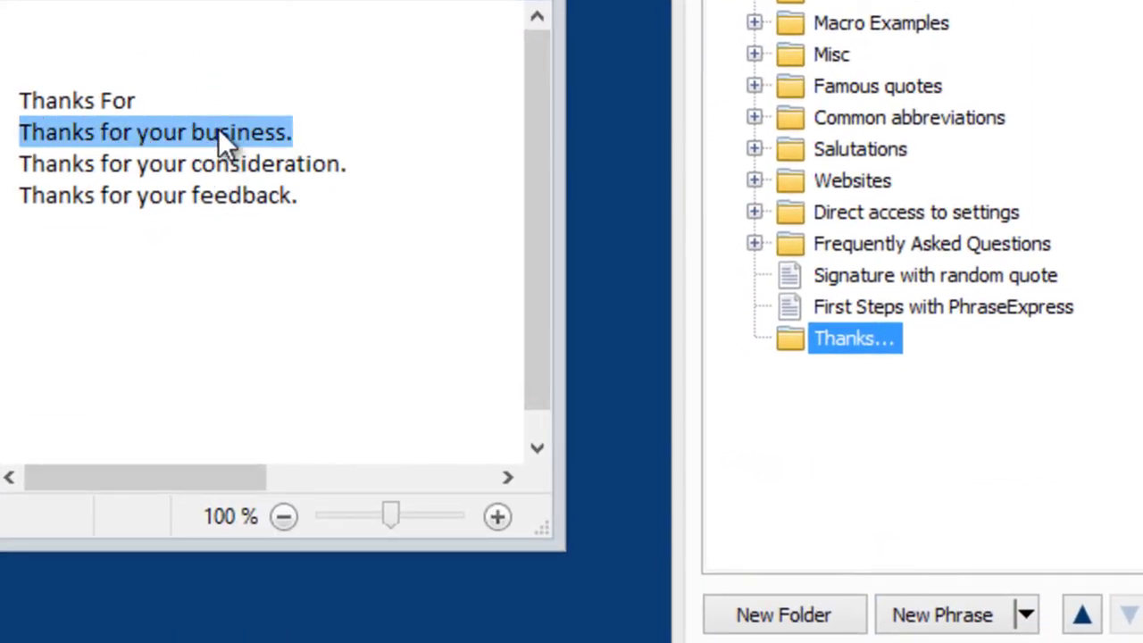
left_click_drag(220, 133, 851, 337)
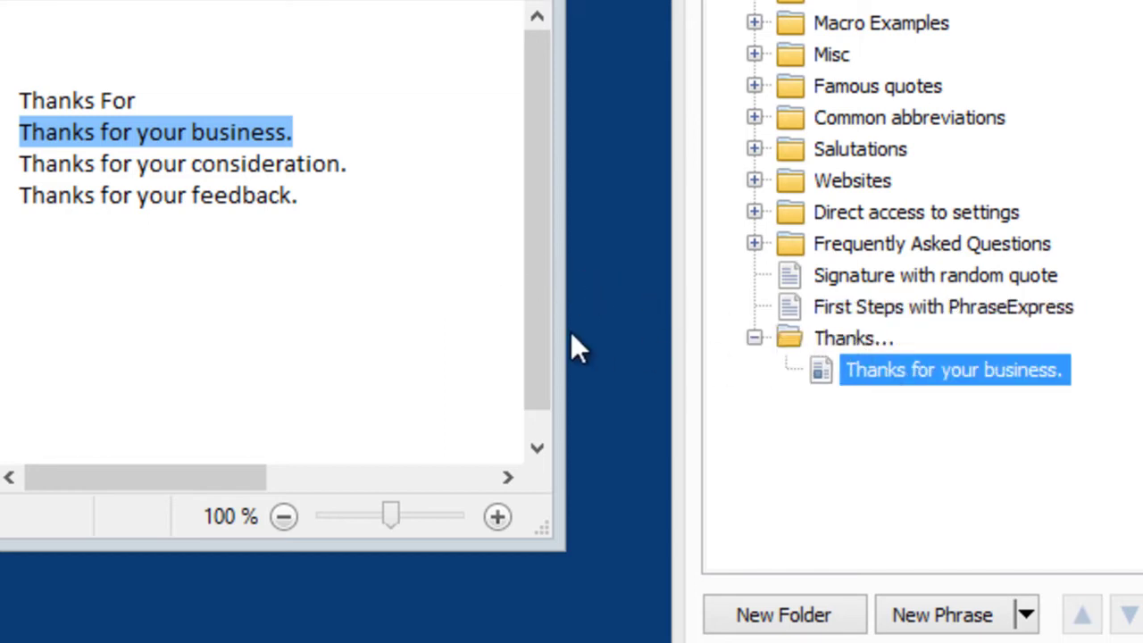
left_click_drag(355, 161, 941, 339)
left_click_drag(319, 202, 38, 198)
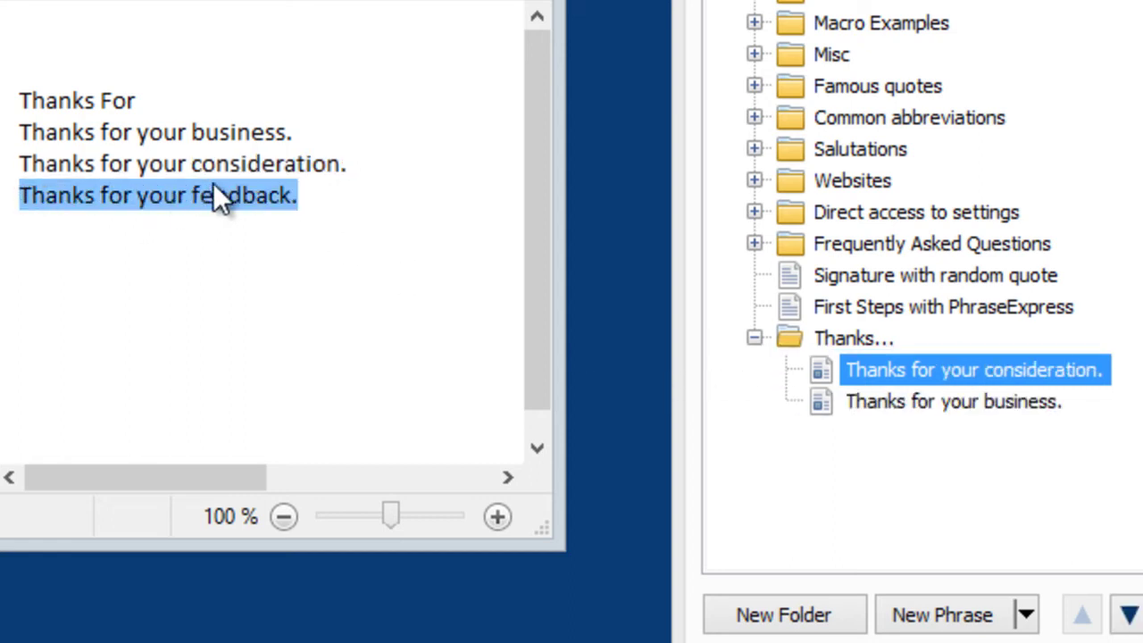
left_click_drag(212, 183, 1121, 359)
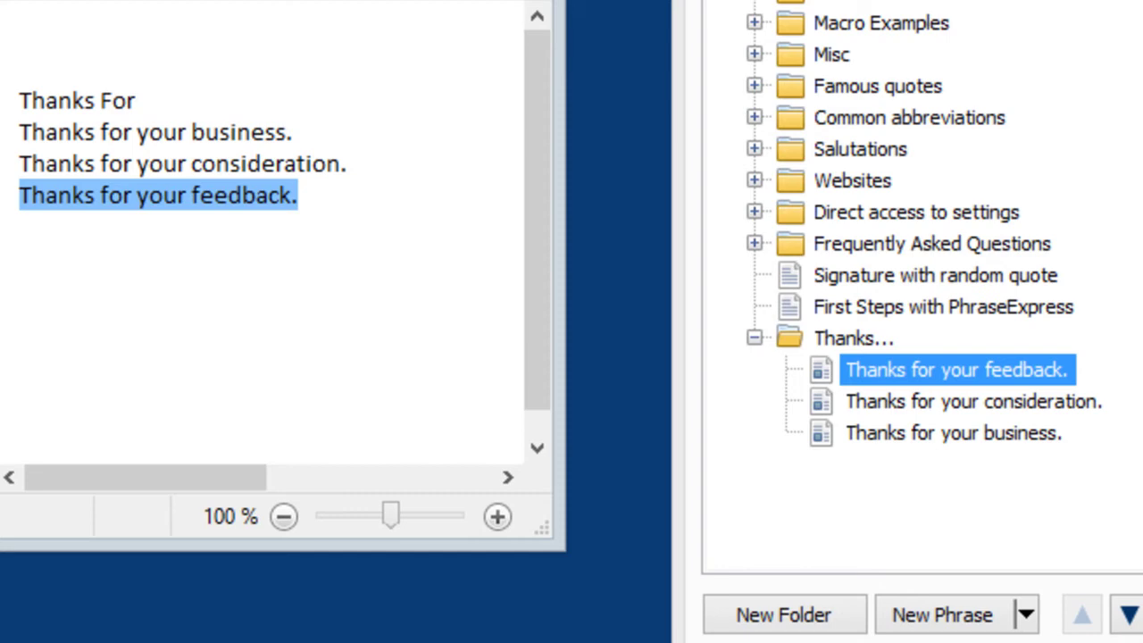
Give the "Thanks..." folder the autotext "ty" with "Execute after manual confirmation", apply the setting to all contained elements and save
left_click(865, 340)
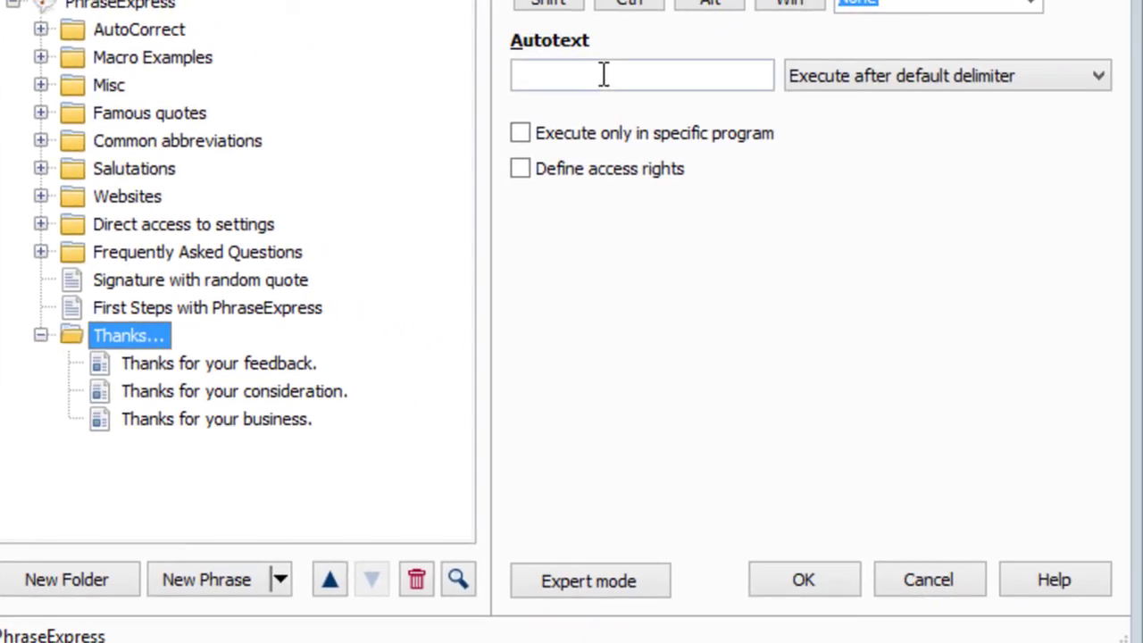
left_click(996, 58)
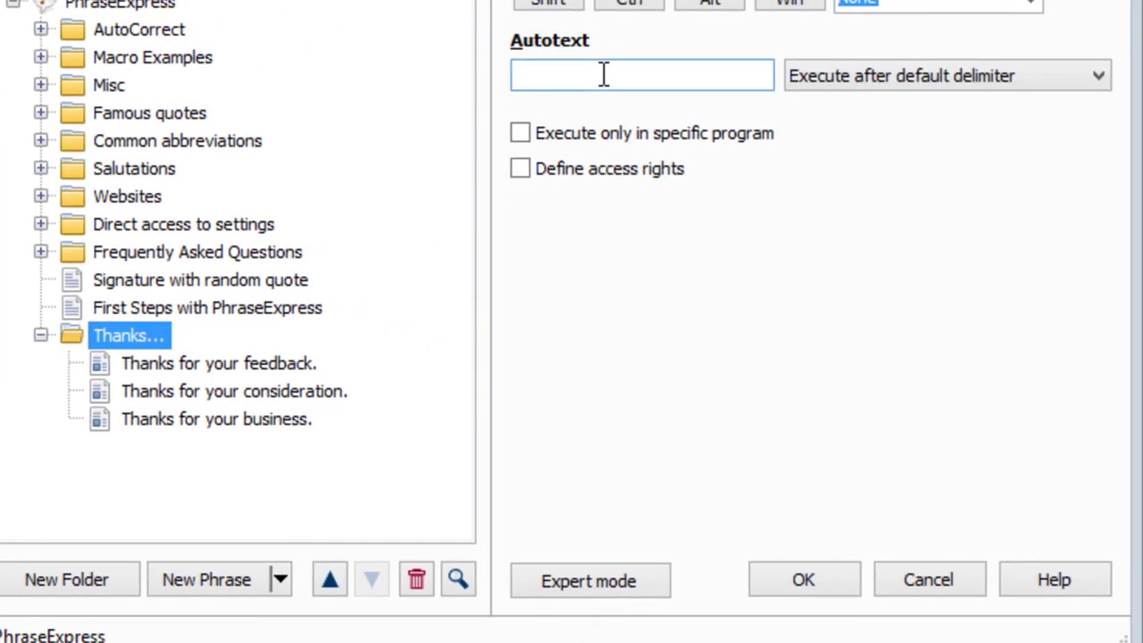
type("ty")
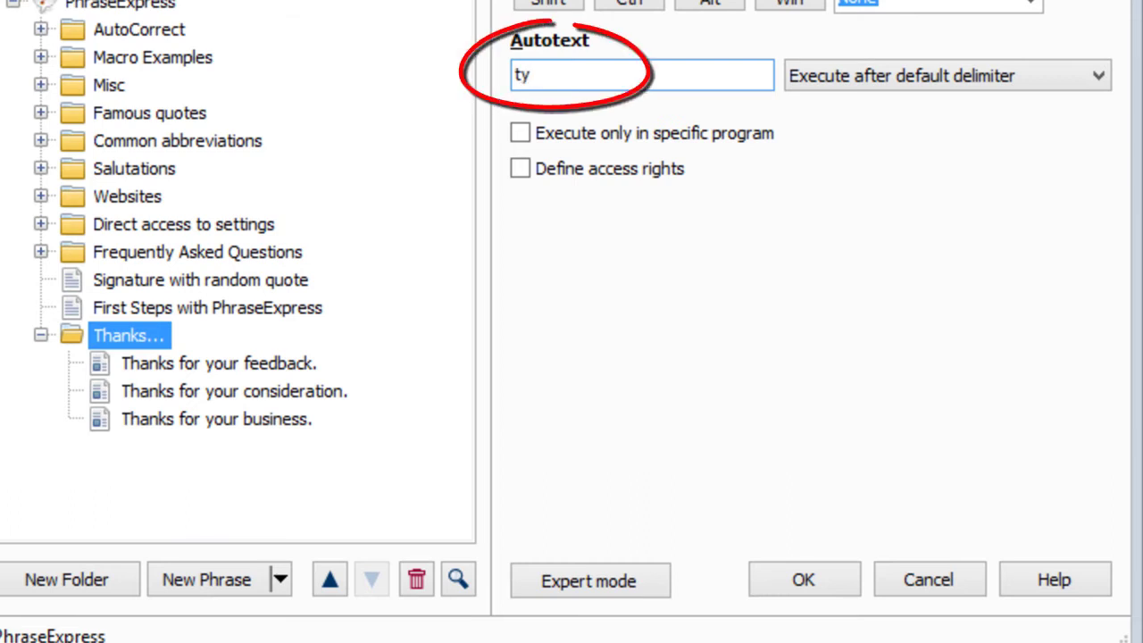
left_click(902, 82)
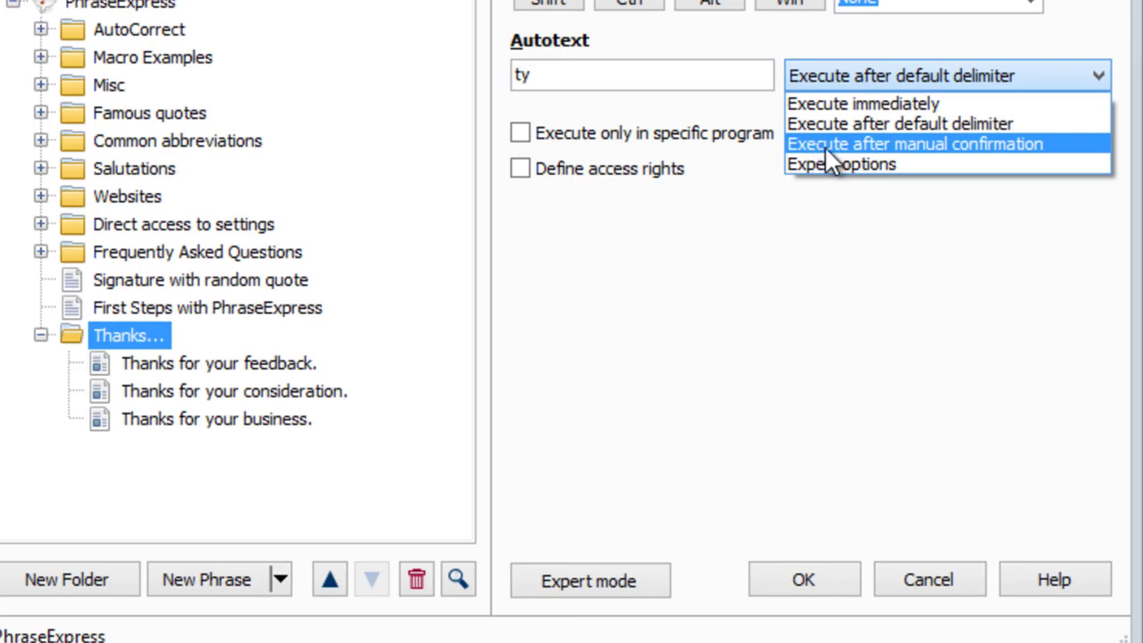
left_click(1063, 144)
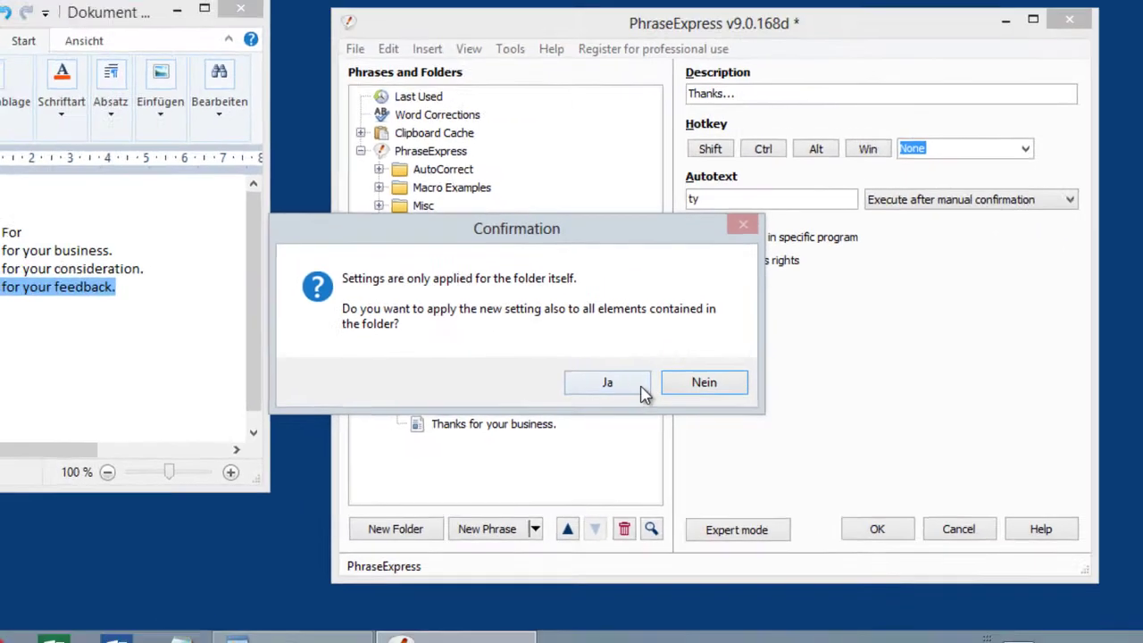
left_click(641, 391)
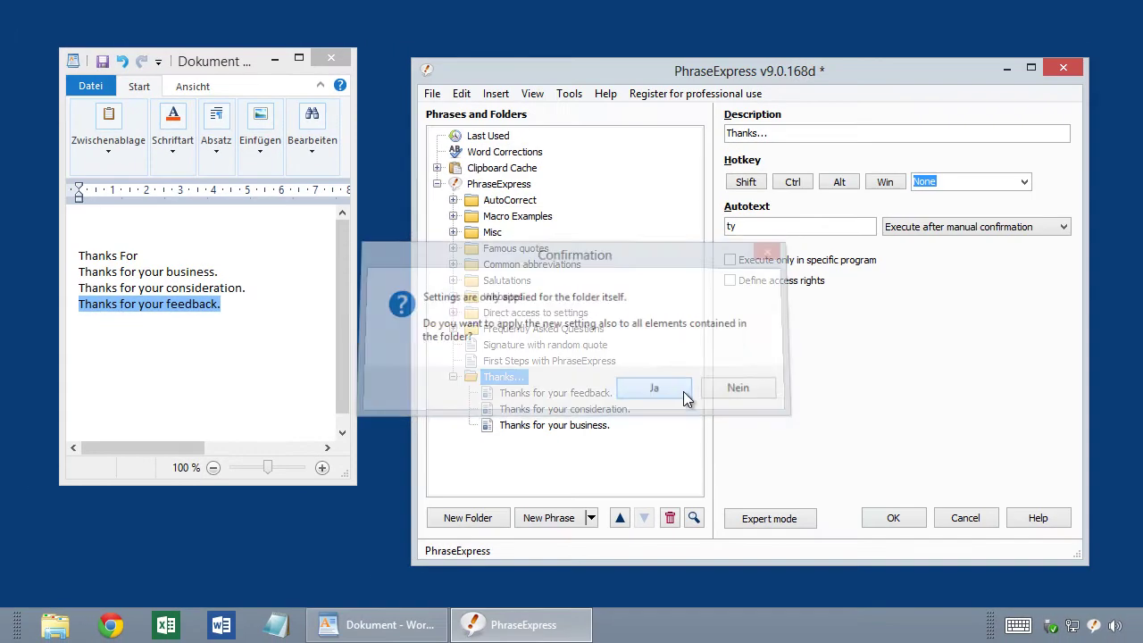
left_click(876, 531)
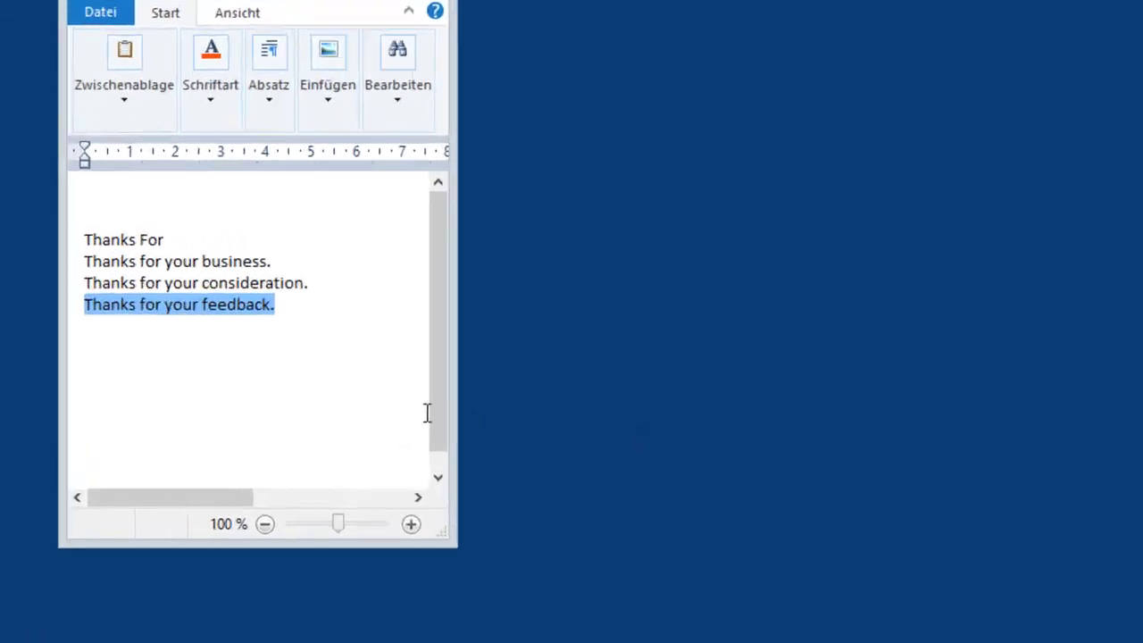
In WordPad, enter "ty" below the sentences, insert the suggested "Thanks for your consideration." and start a new paragraph after a blank line
left_click(320, 376)
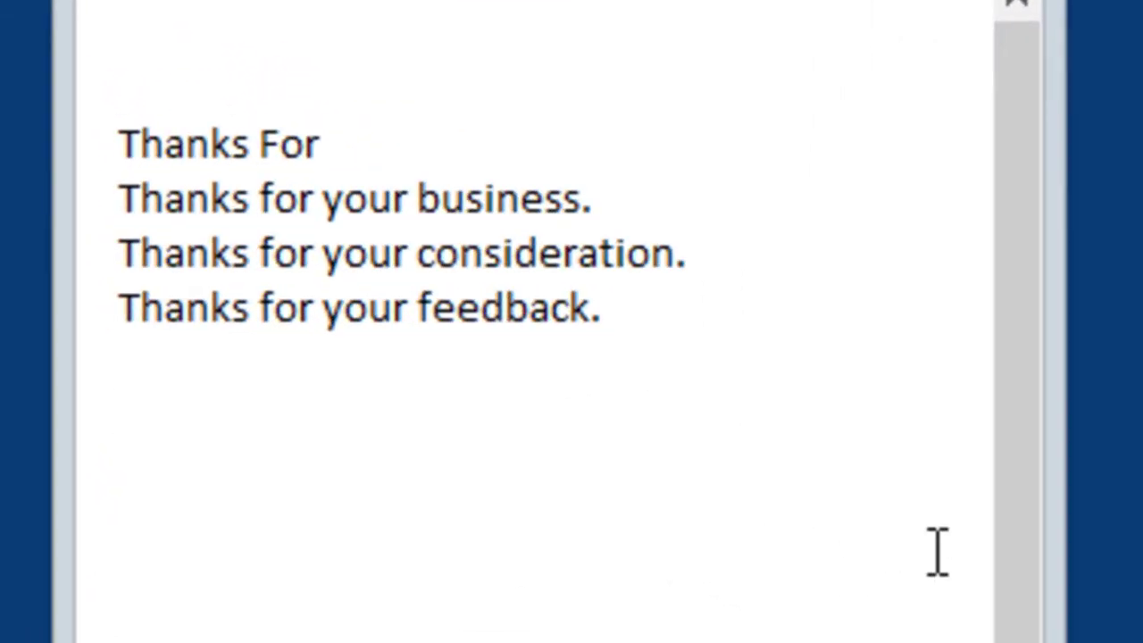
type("ty")
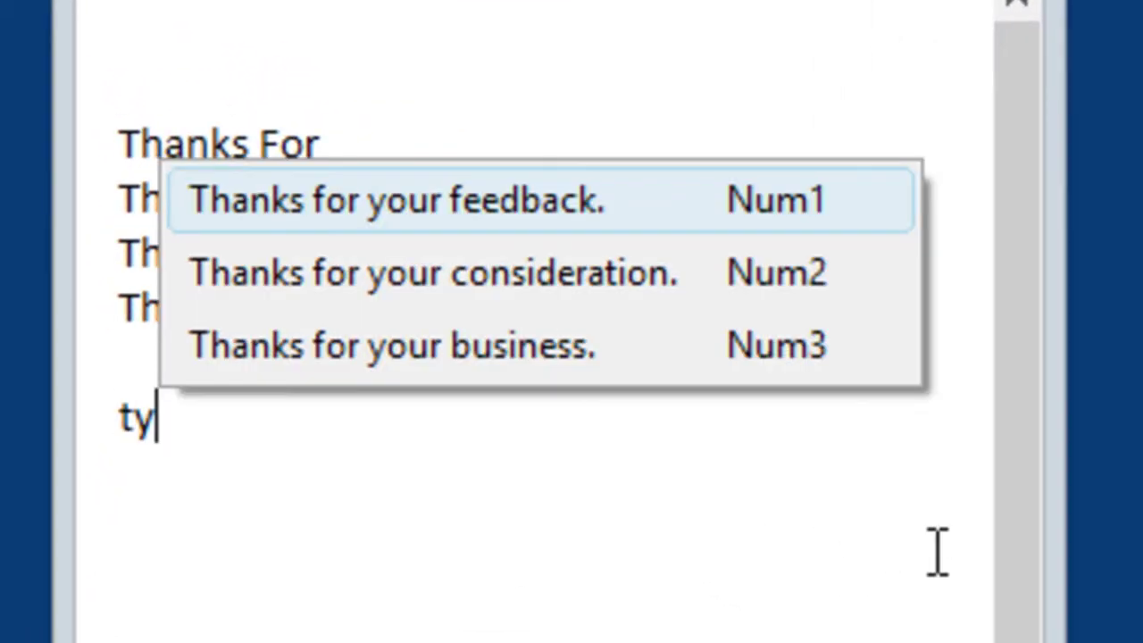
key("Down")
key("Up")
key("Up")
key("Up")
key("Down")
key("Down")
key("Down")
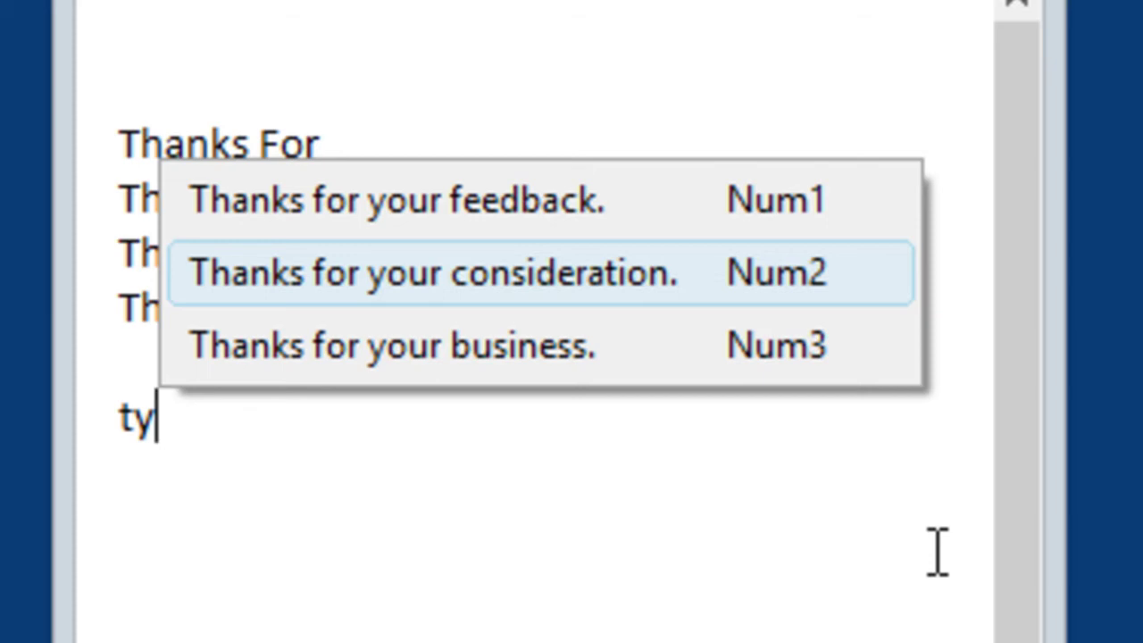
key("Return")
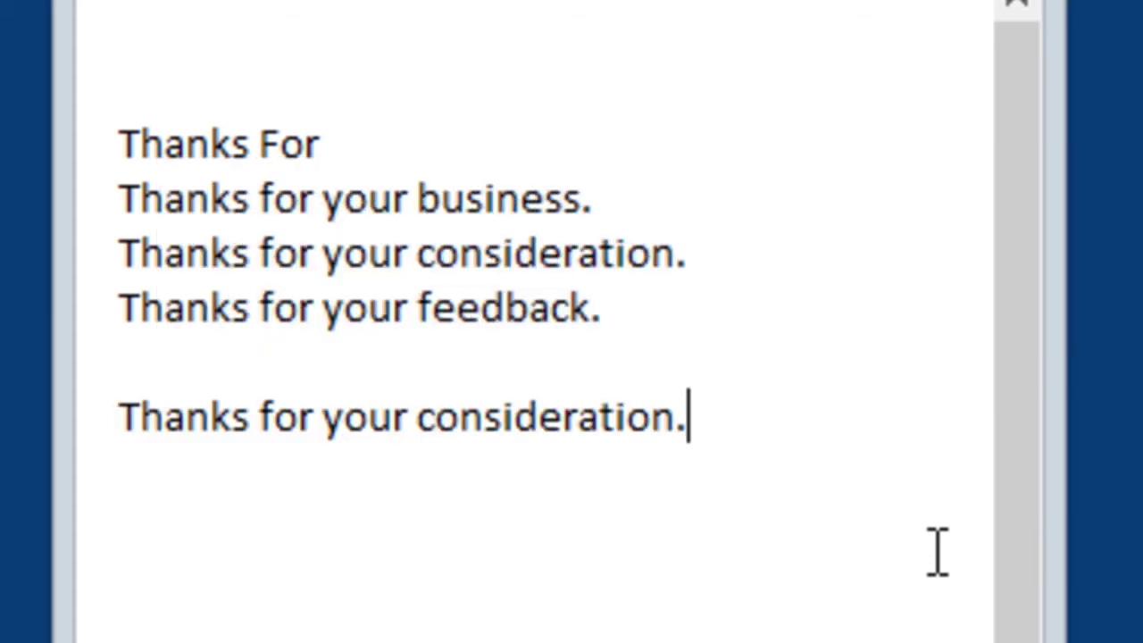
key("Return")
key("Return")
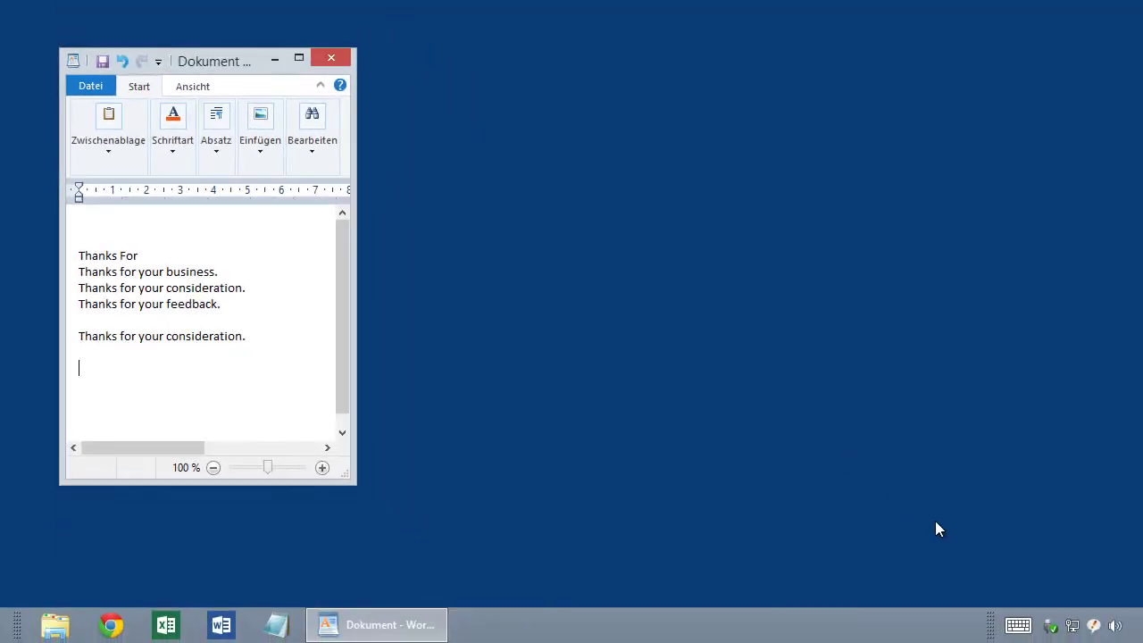
Reopen the PhraseExpress phrase editor, switch it to expert mode and show the settings of the "Thanks..." folder
double_click(1096, 625)
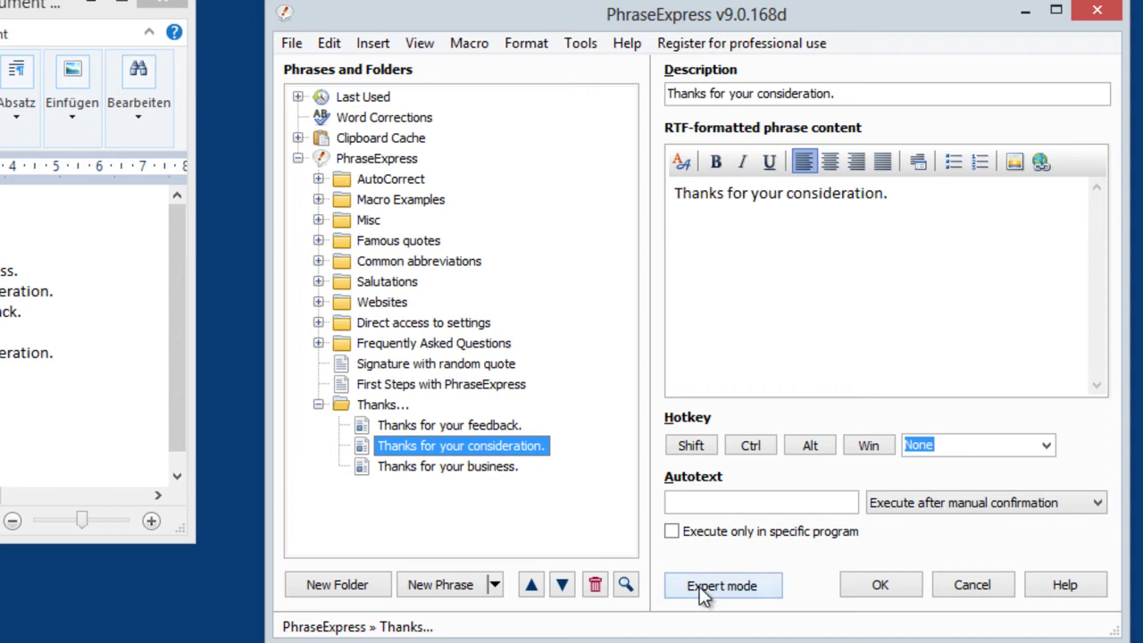
left_click(733, 592)
left_click(381, 406)
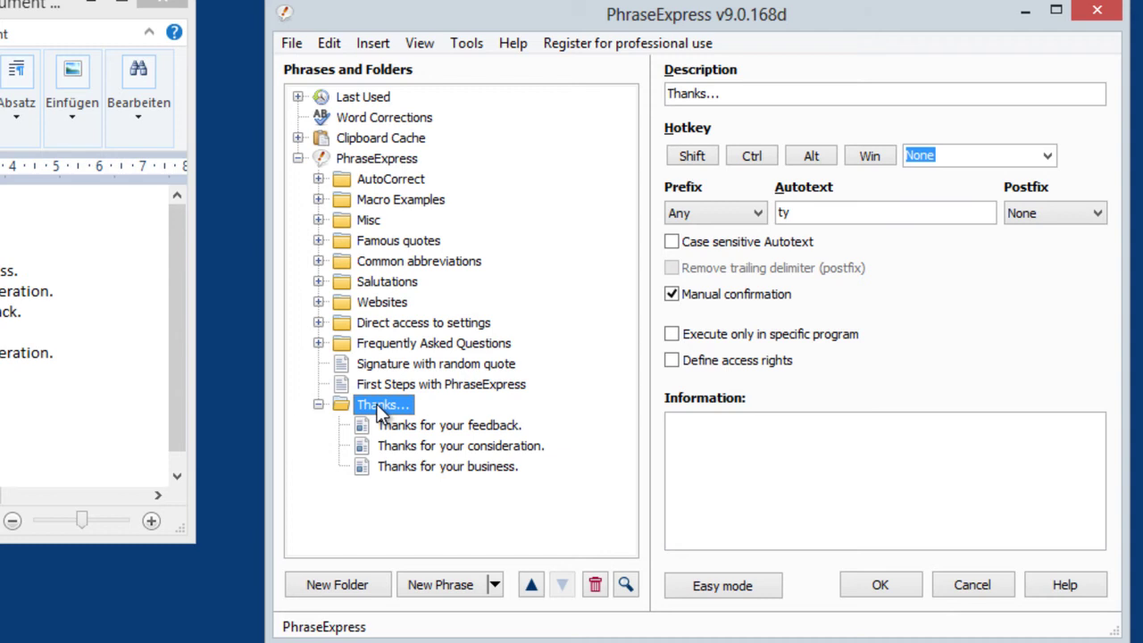
Generate autotexts for all "Thanks..." items from the first 128 characters of their phrase contents, replacing existing content, and check each phrase
right_click(381, 413)
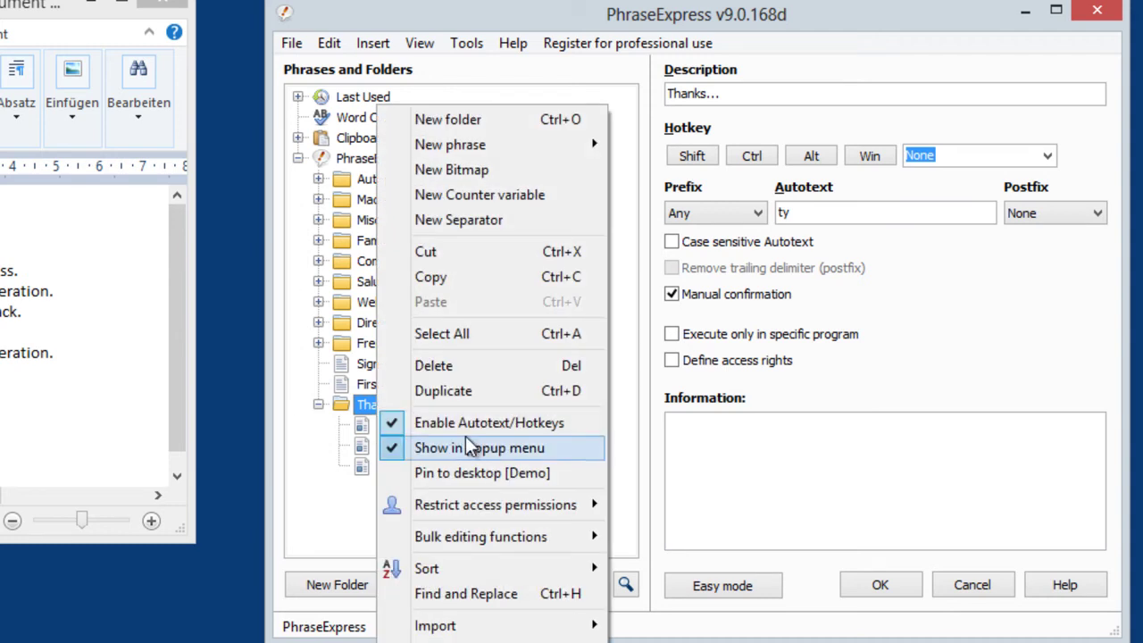
mouse_move(545, 535)
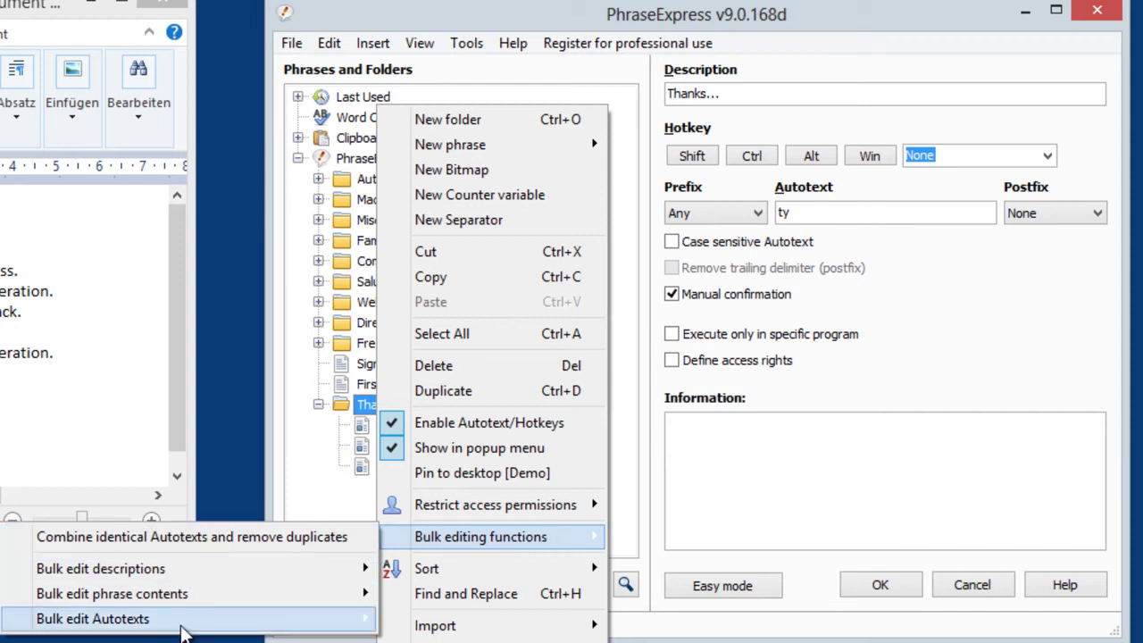
mouse_move(185, 632)
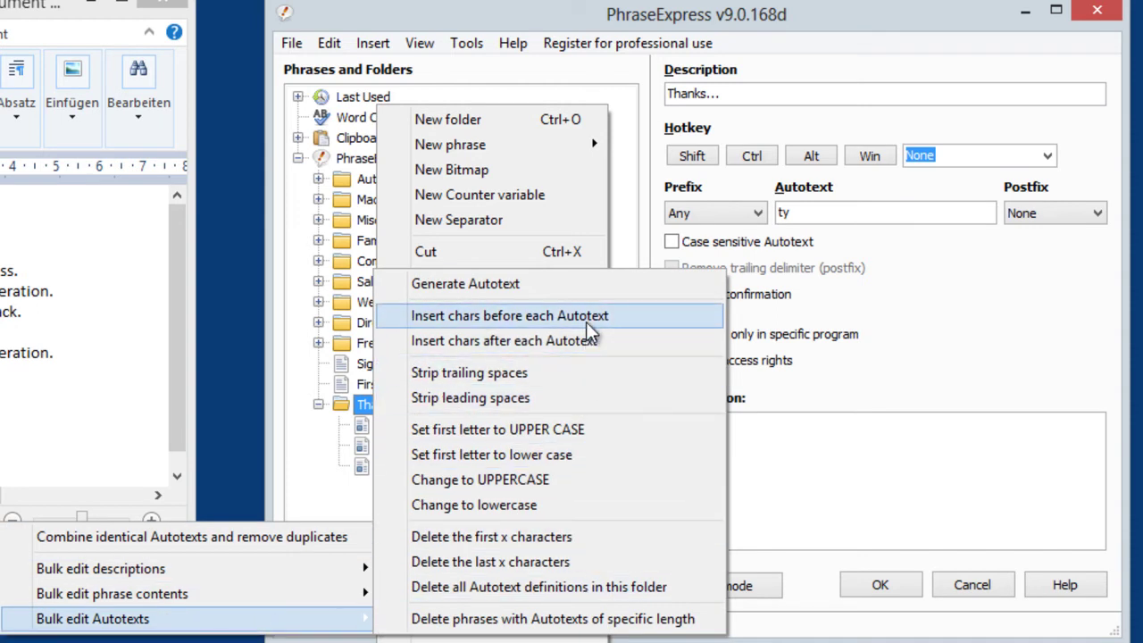
left_click(584, 287)
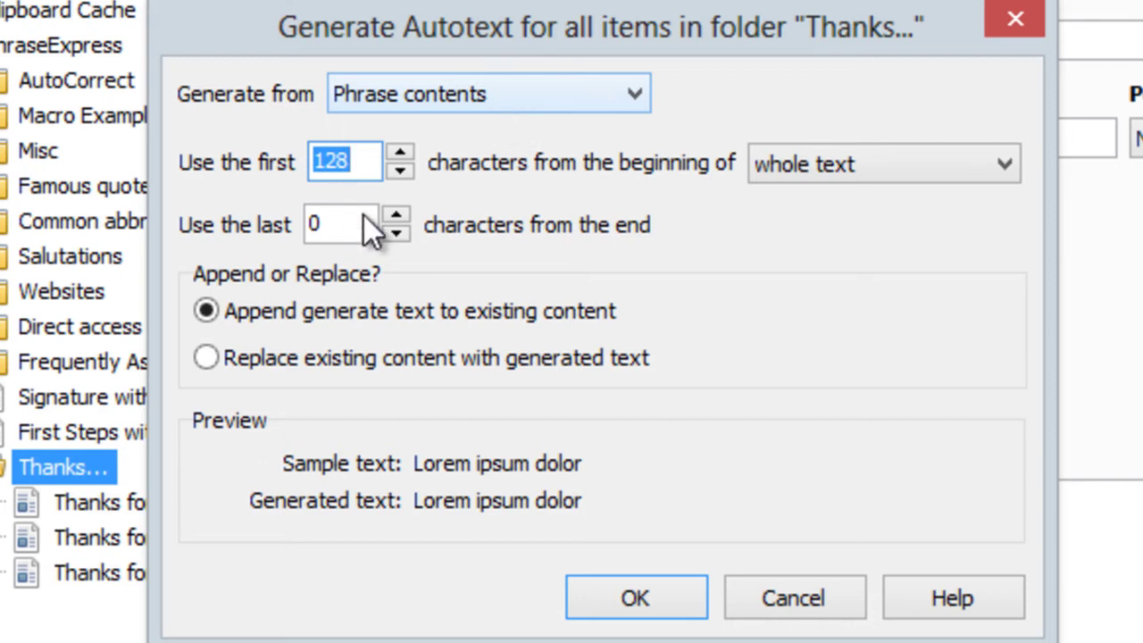
left_click(205, 358)
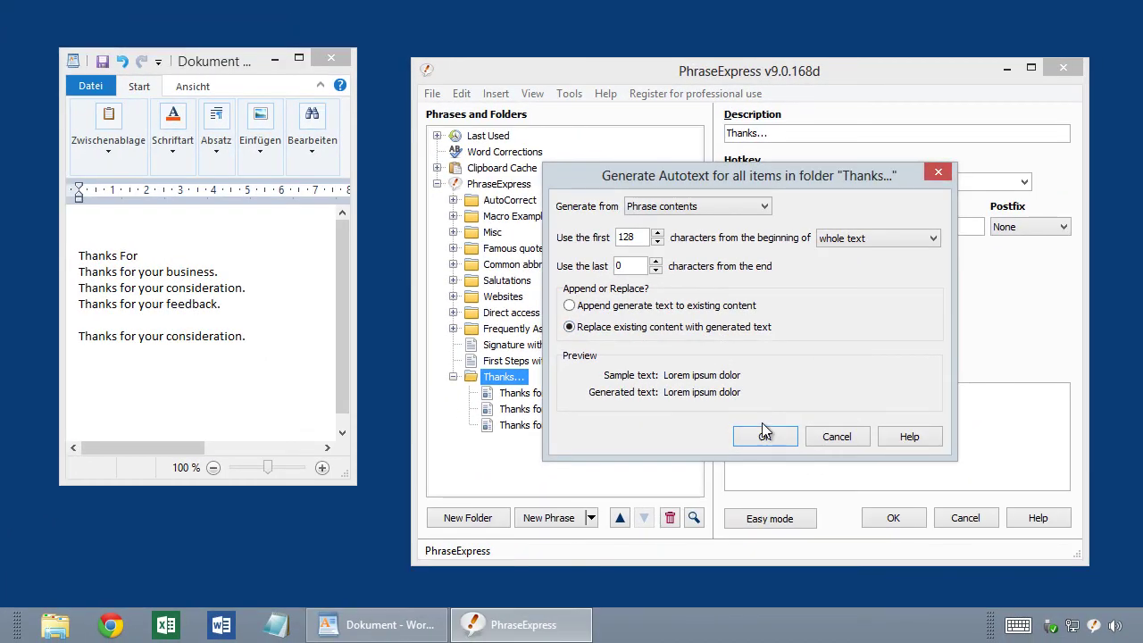
left_click(764, 434)
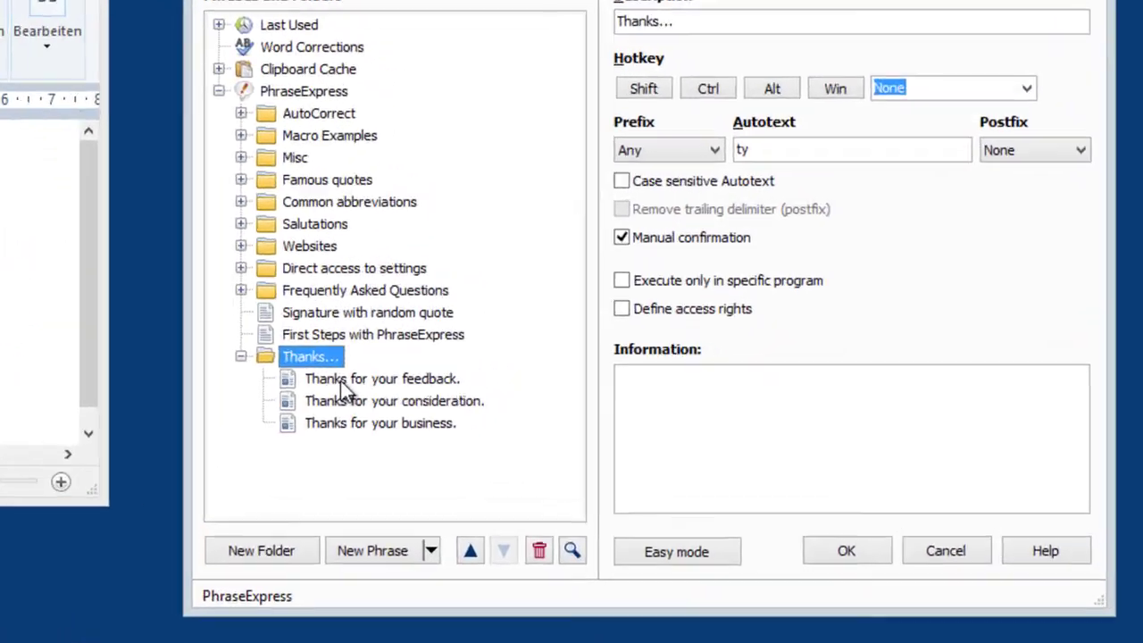
left_click(528, 398)
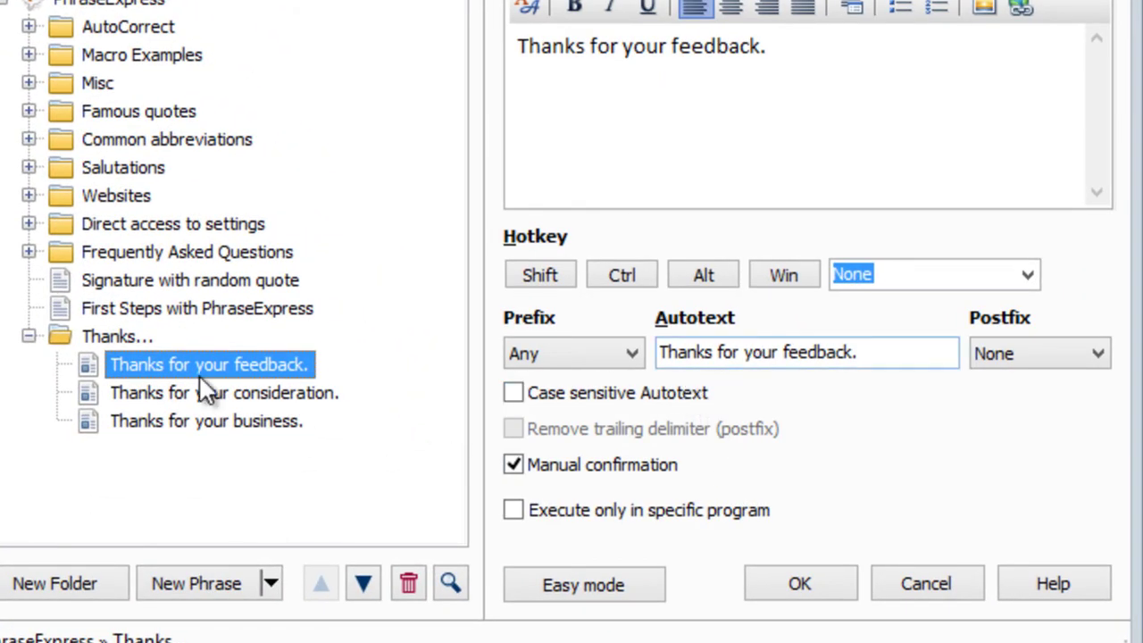
left_click(185, 395)
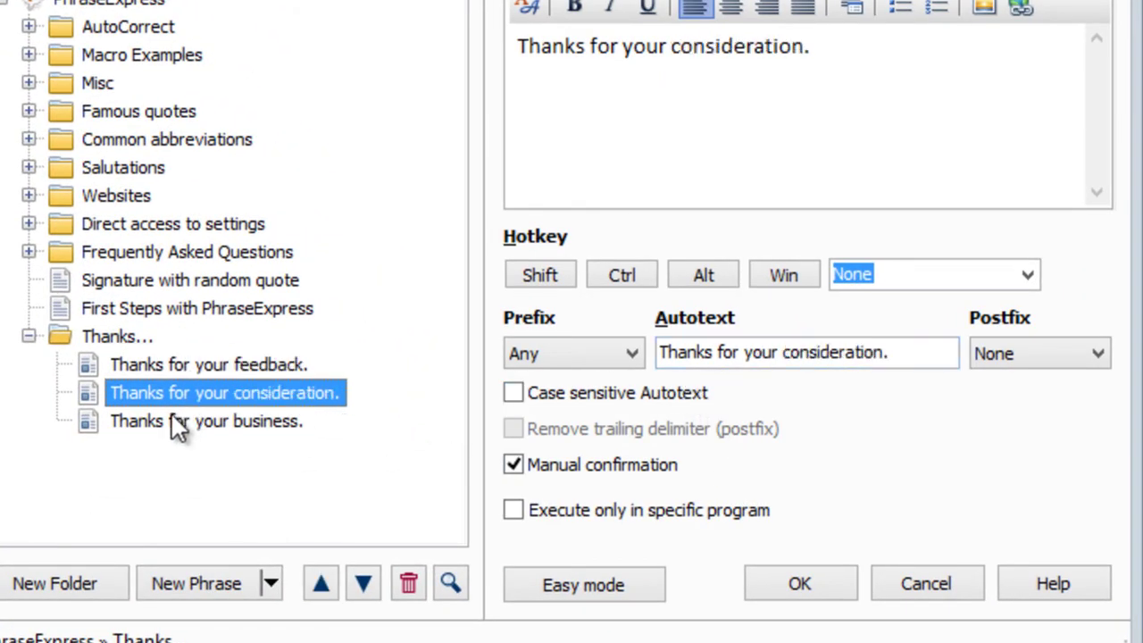
left_click(167, 416)
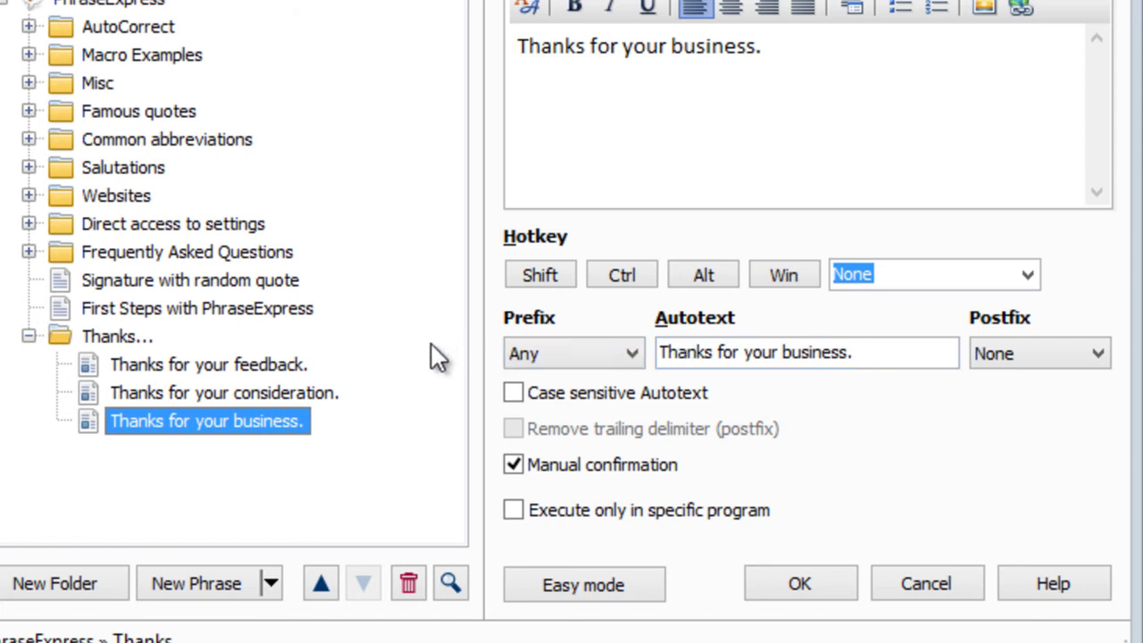
Set the "Thanks..." folder's autotext postfix to Incremental, apply it to all contained elements and save
left_click(123, 346)
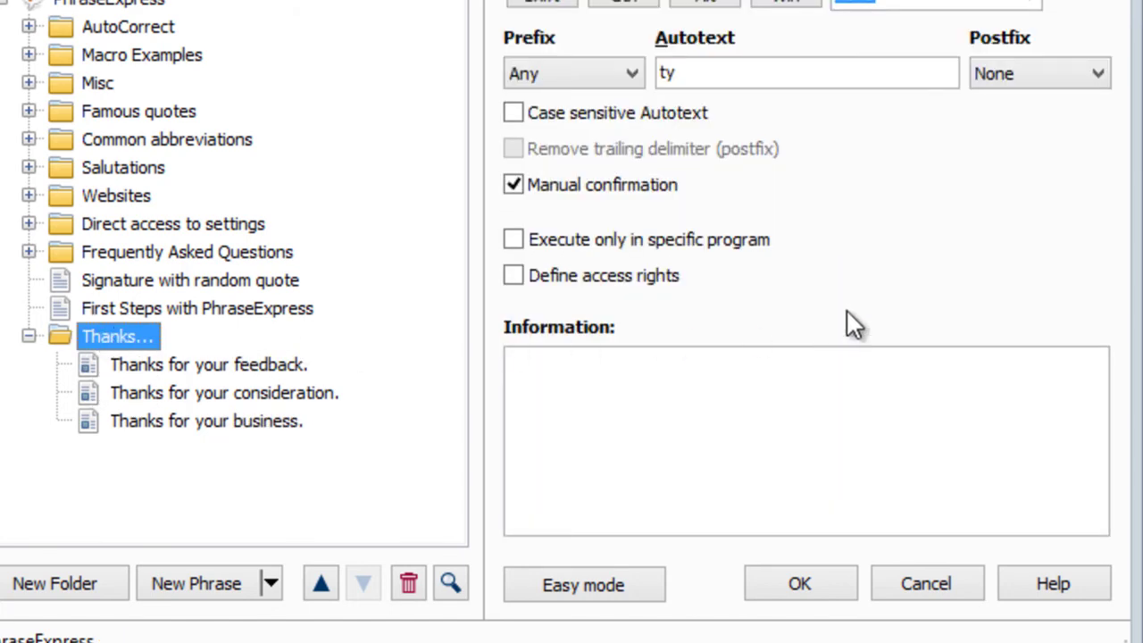
left_click(1044, 71)
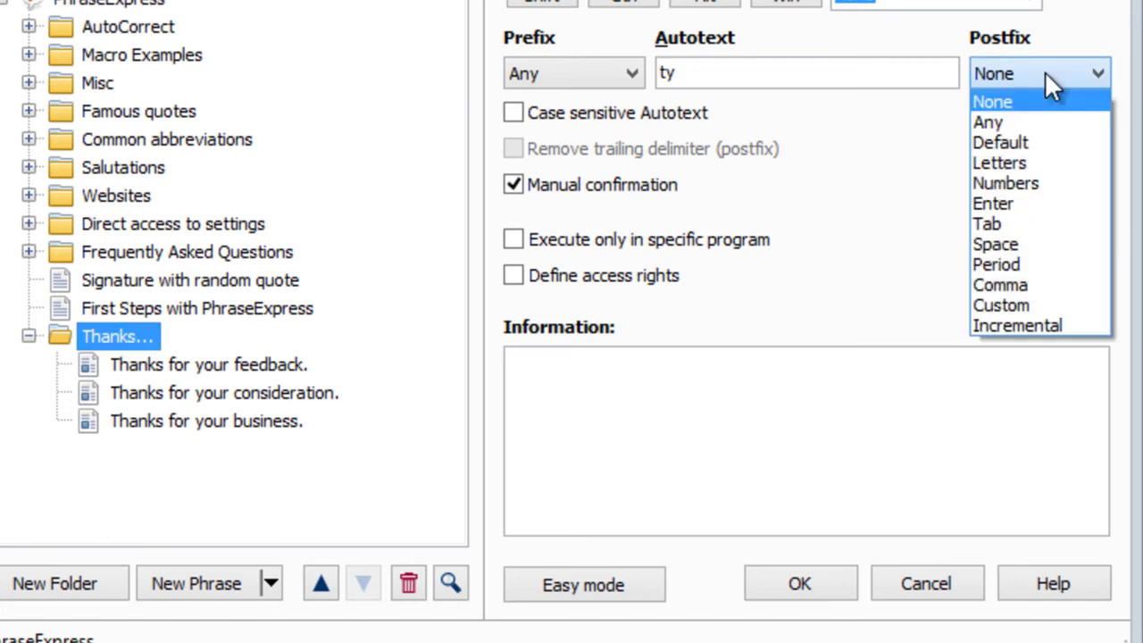
left_click(1066, 324)
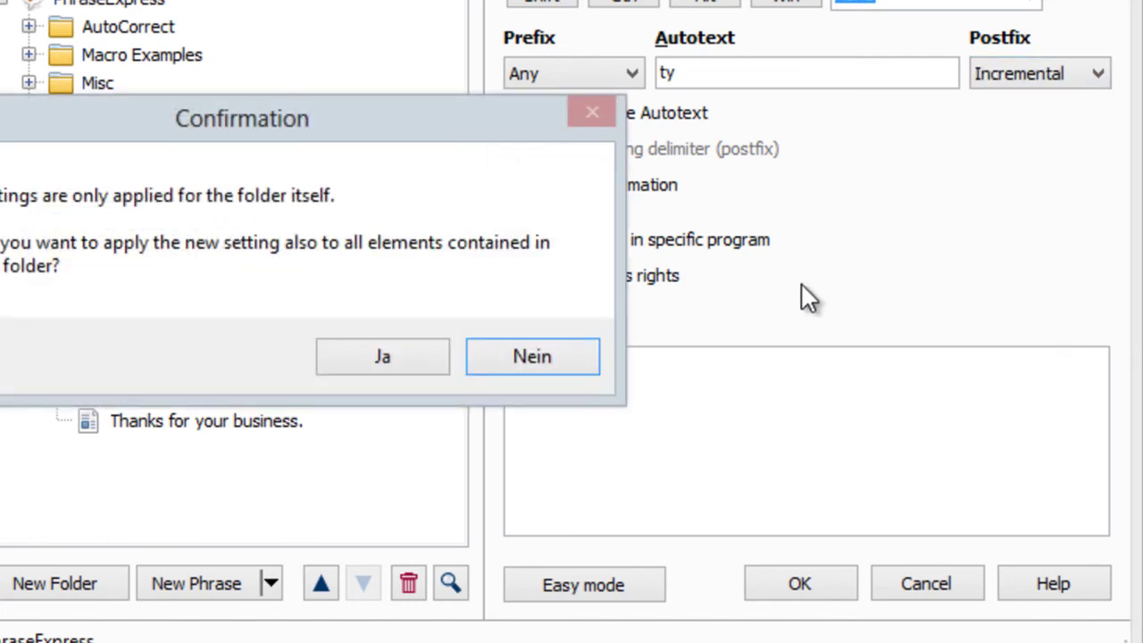
left_click(390, 352)
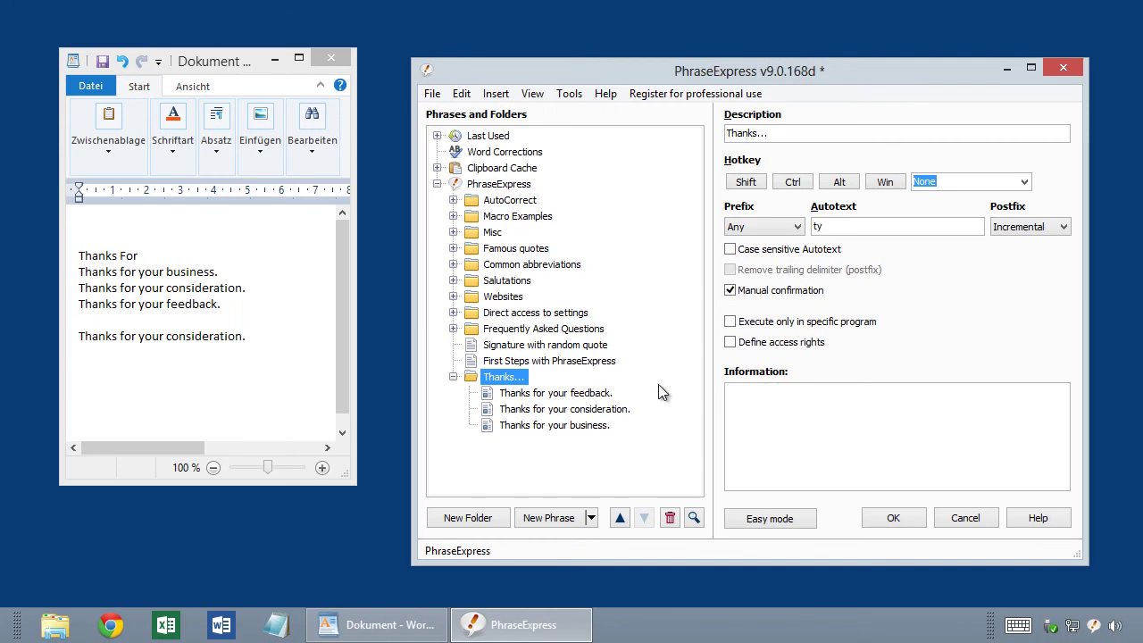
left_click(892, 518)
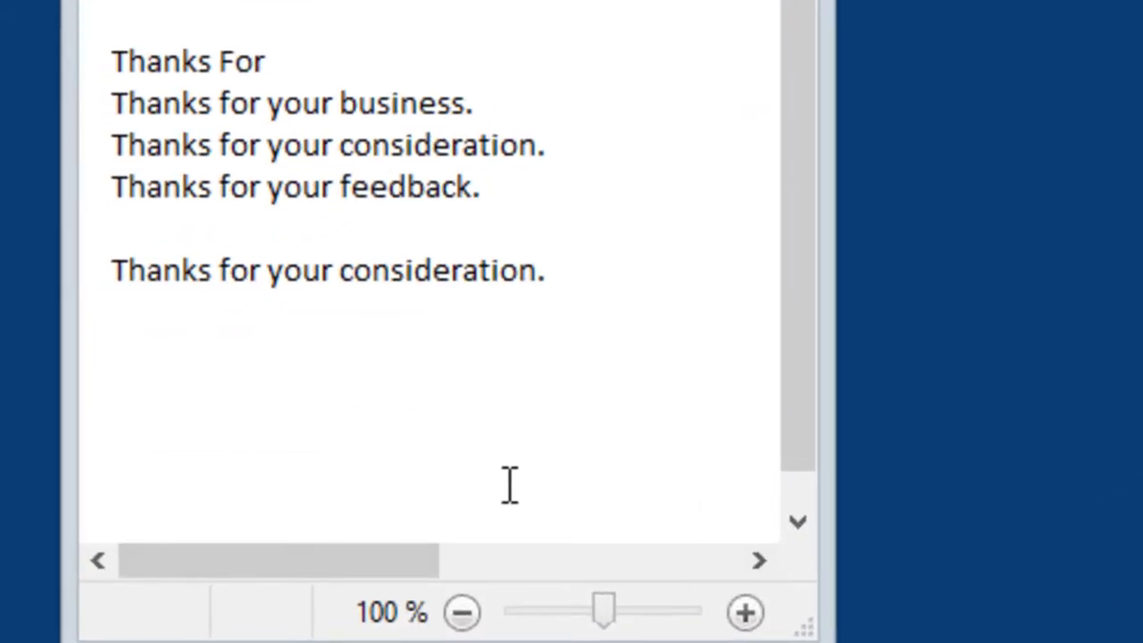
Enter "Than" on the last line of the WordPad document to call up the stored thank-you phrases
type("Than")
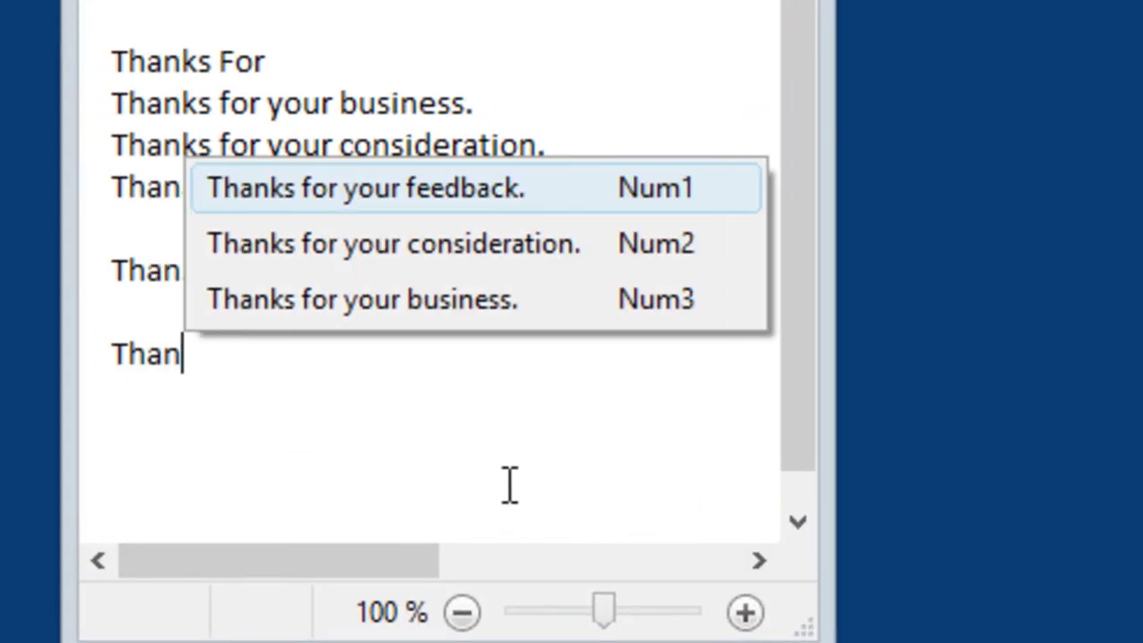